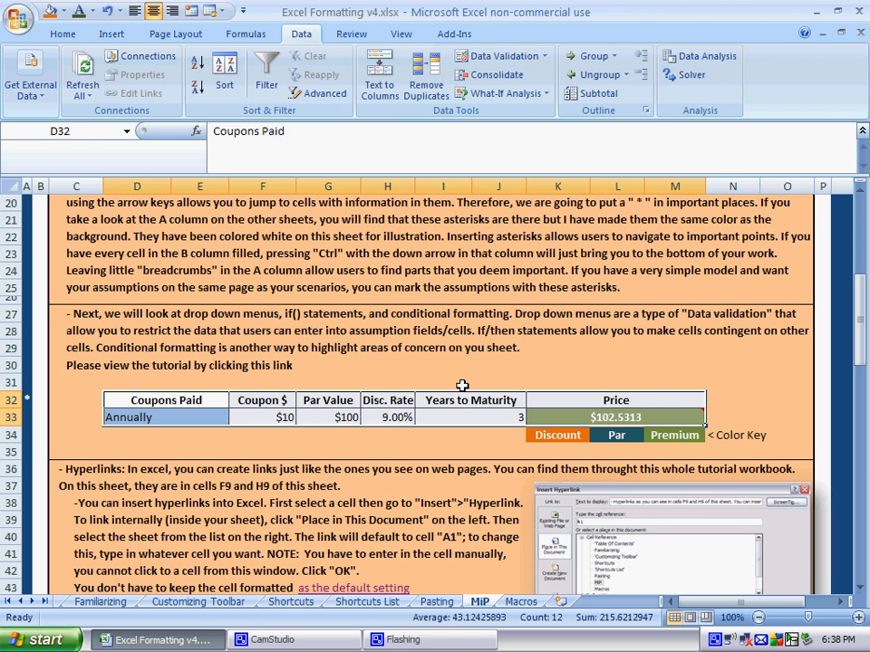
- Examine the bond table in rows 32 and 33, from the Coupons Paid input in D33 through the Price formula in K33
{"action": "key", "text": "shift+Left"}
{"action": "key", "text": "shift+Left"}
{"action": "key", "text": "shift+Left"}
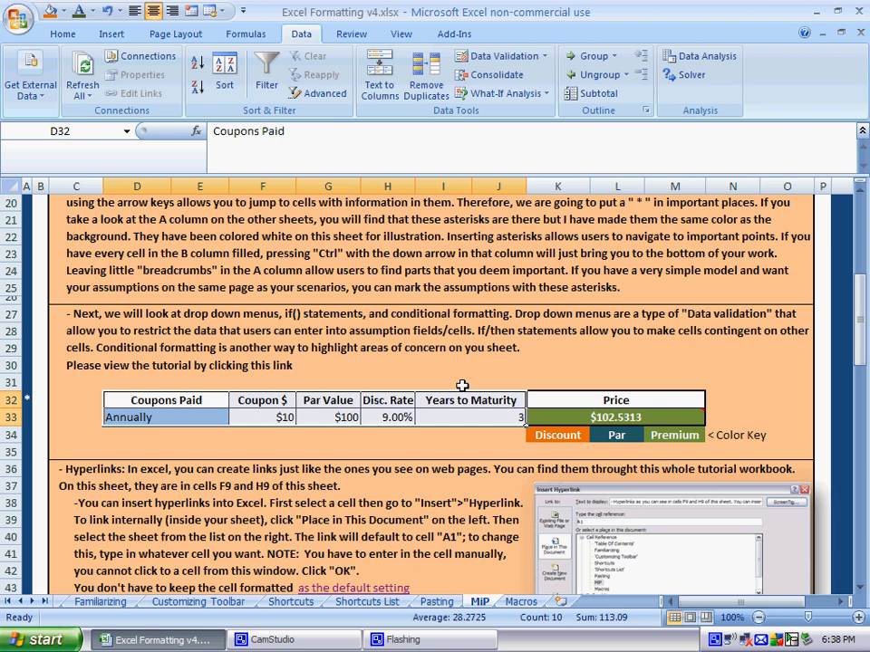
{"action": "key", "text": "Right"}
{"action": "key", "text": "Right"}
{"action": "key", "text": "Right"}
{"action": "key", "text": "Right"}
{"action": "key", "text": "Down"}
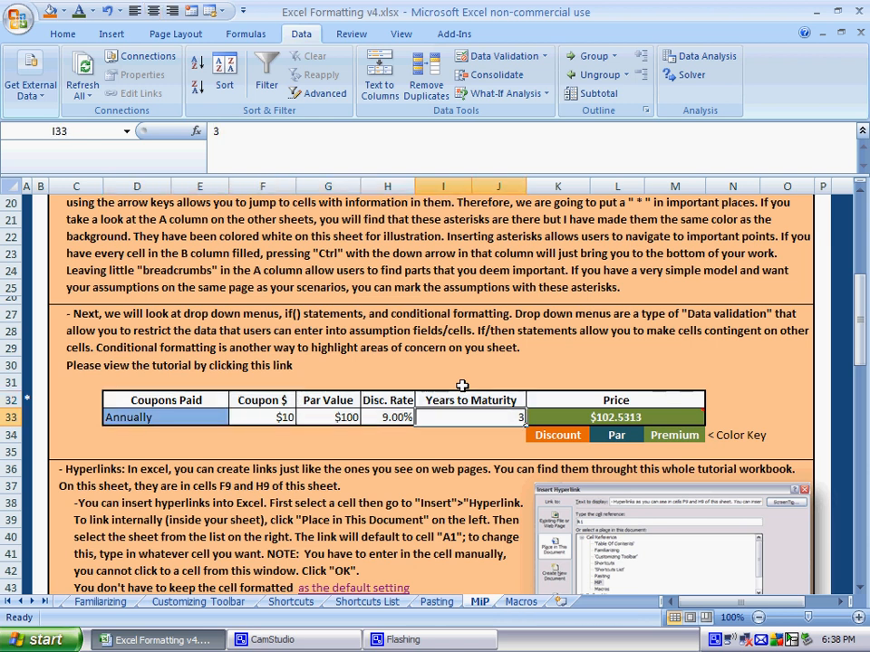
{"action": "key", "text": "Right"}
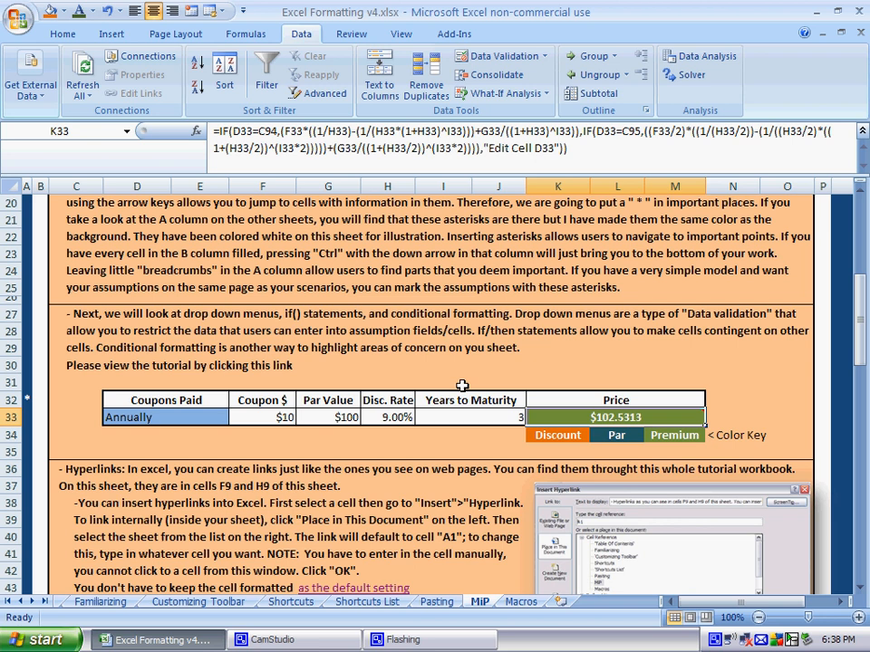
{"action": "key", "text": "Up"}
{"action": "key", "text": "Left"}
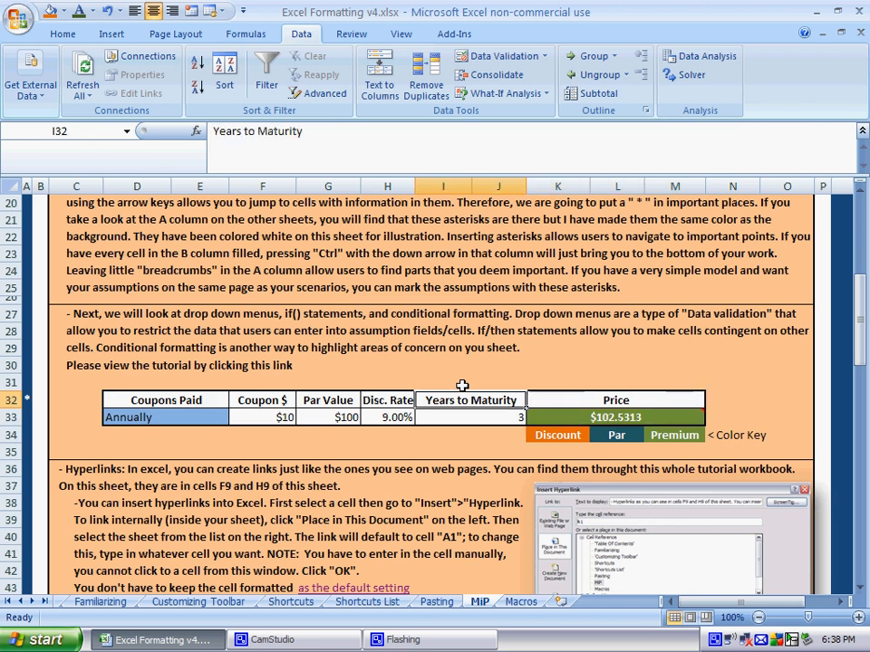
{"action": "key", "text": "Left"}
{"action": "key", "text": "Left"}
{"action": "key", "text": "Left"}
{"action": "key", "text": "Down"}
{"action": "key", "text": "Right"}
{"action": "key", "text": "Right"}
{"action": "key", "text": "Right"}
{"action": "key", "text": "Right"}
{"action": "key", "text": "Left"}
{"action": "key", "text": "Left"}
{"action": "key", "text": "Left"}
{"action": "key", "text": "Left"}
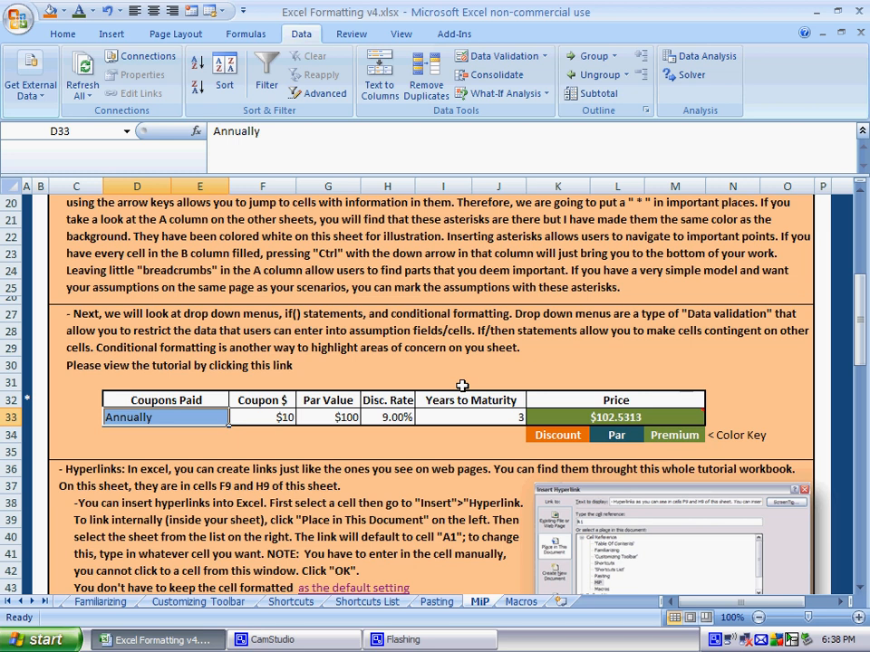
- Change the Coupons Paid entry in cell D33 to Semiannually
{"action": "key", "text": "F2"}
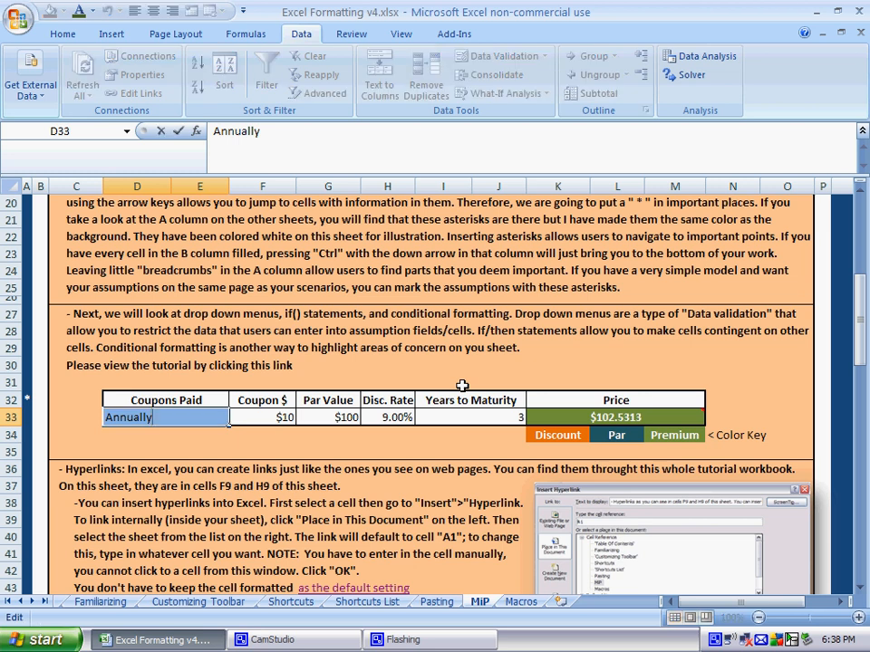
{"action": "key", "text": "Home"}
{"action": "type", "text": "Semi"}
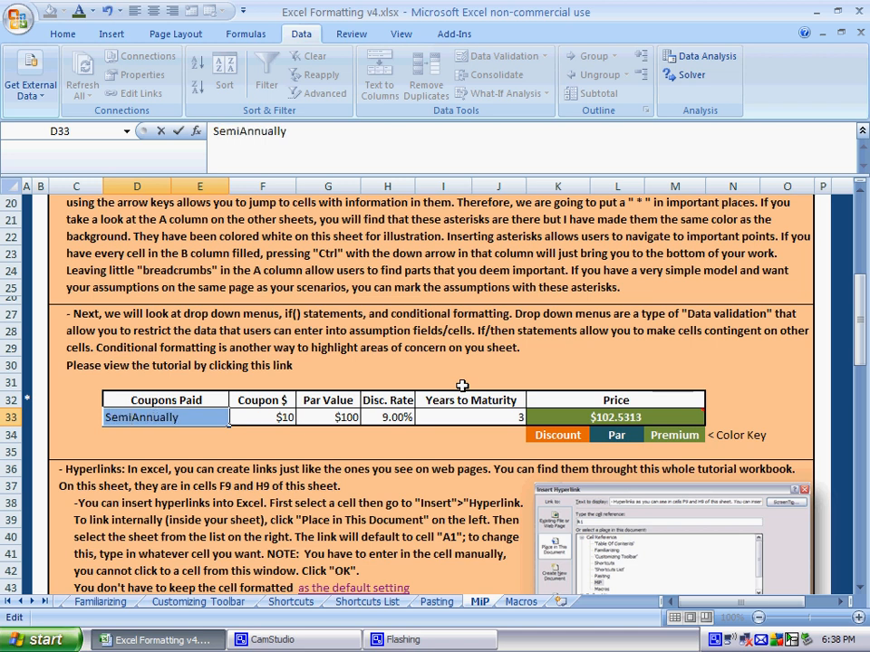
{"action": "key", "text": "Delete"}
{"action": "type", "text": "a"}
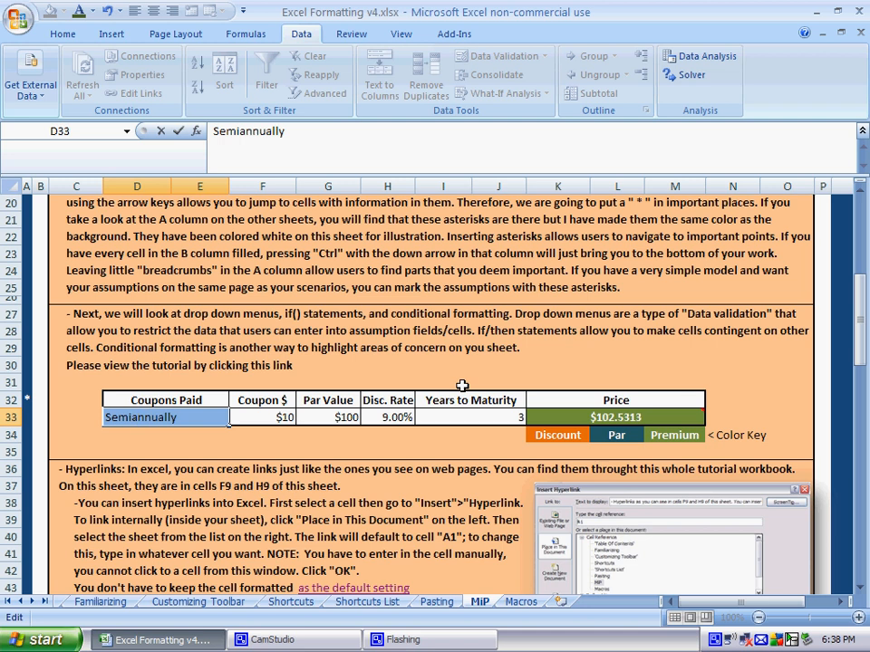
{"action": "key", "text": "Return"}
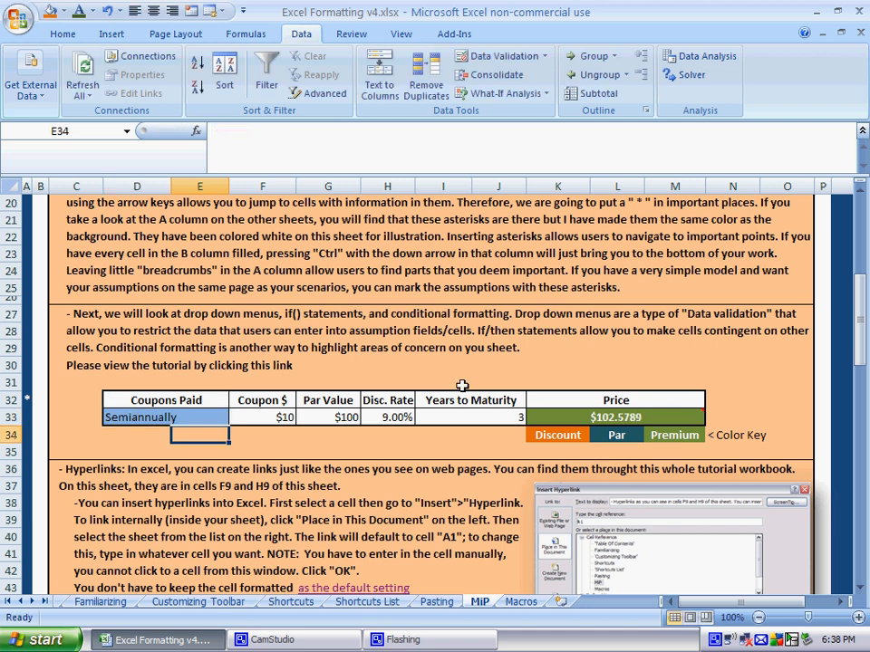
- Misspell the Coupons Paid entry in D33 as Semianually to test how the Price cell reacts
{"action": "key", "text": "Up"}
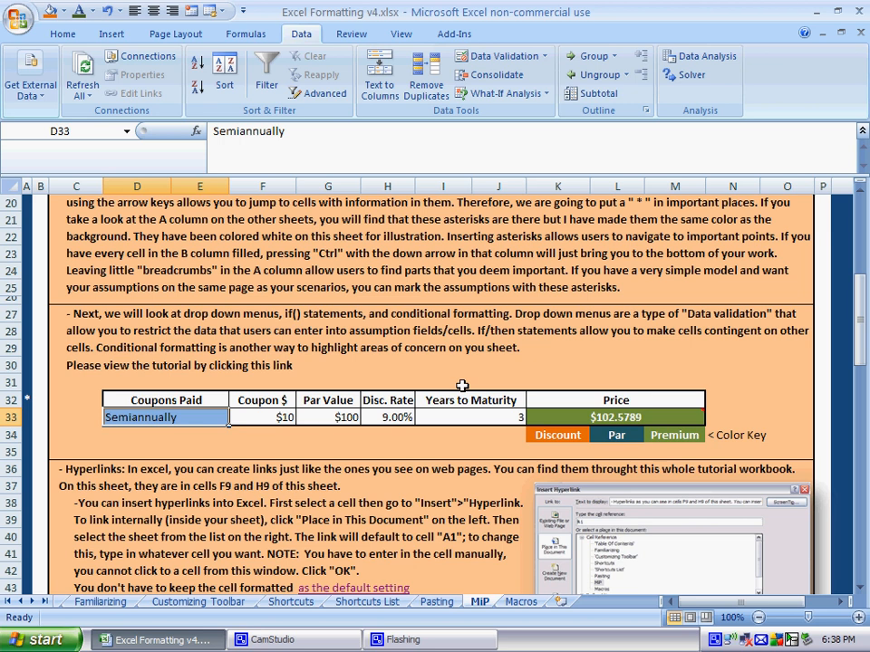
{"action": "left_click", "coordinate": [234, 131]}
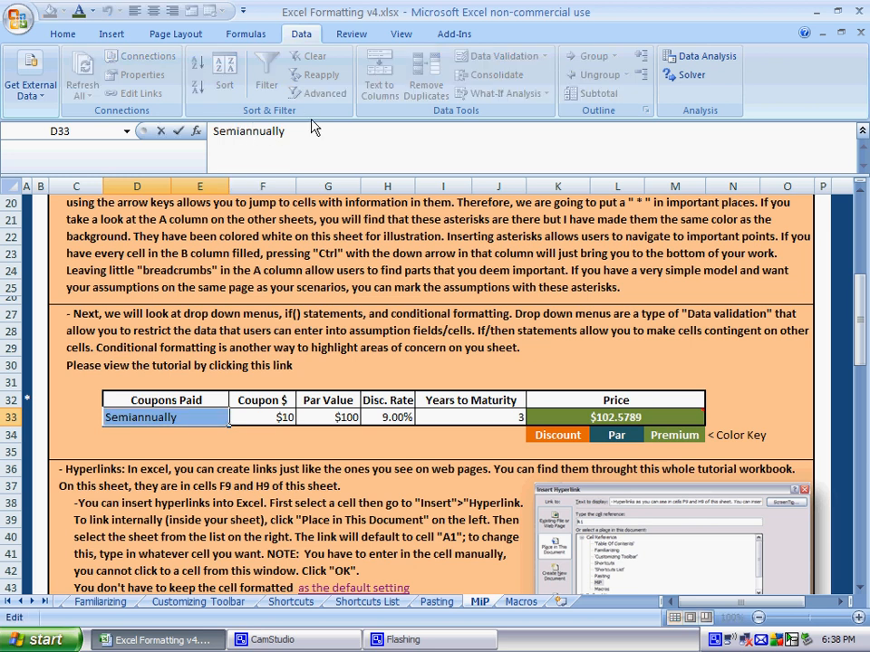
{"action": "key", "text": "BackSpace"}
{"action": "key", "text": "Return"}
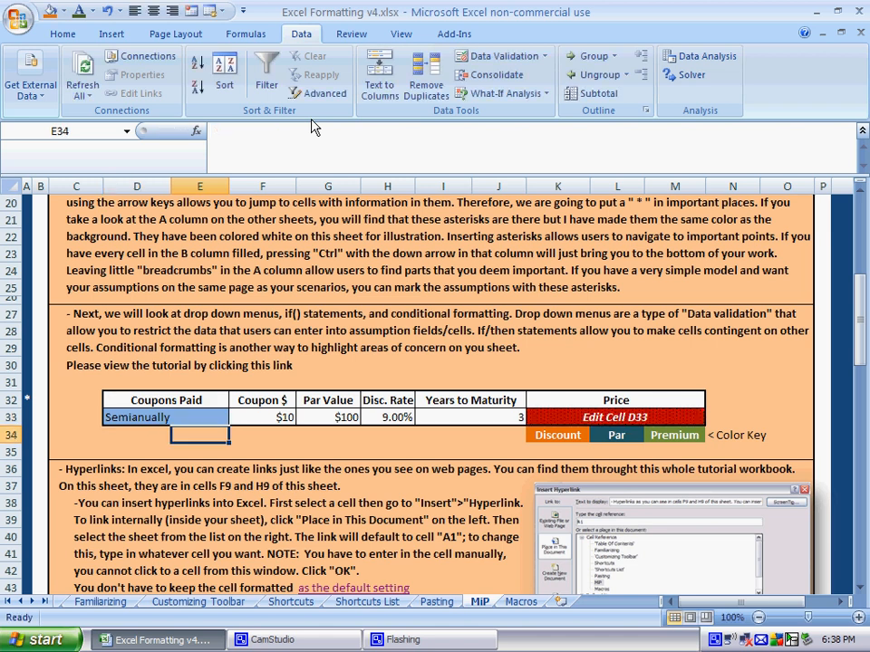
{"action": "key", "text": "ctrl+z"}
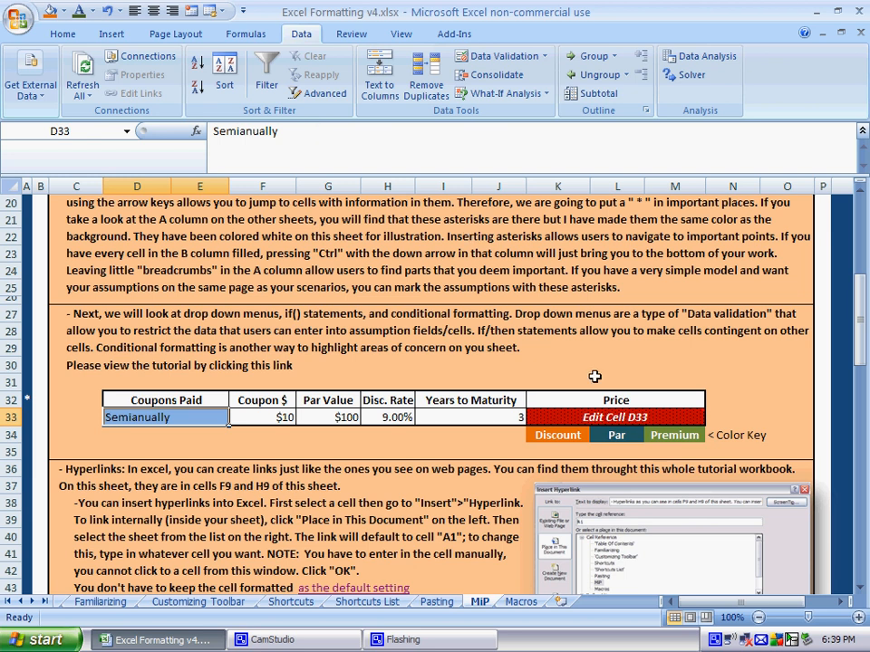
- Clear the contents of the Coupons Paid cell D33 and keep that cell selected
{"action": "mouse_move", "coordinate": [565, 417]}
{"action": "key", "text": "Delete"}
{"action": "key", "text": "Return"}
{"action": "key", "text": "Up"}
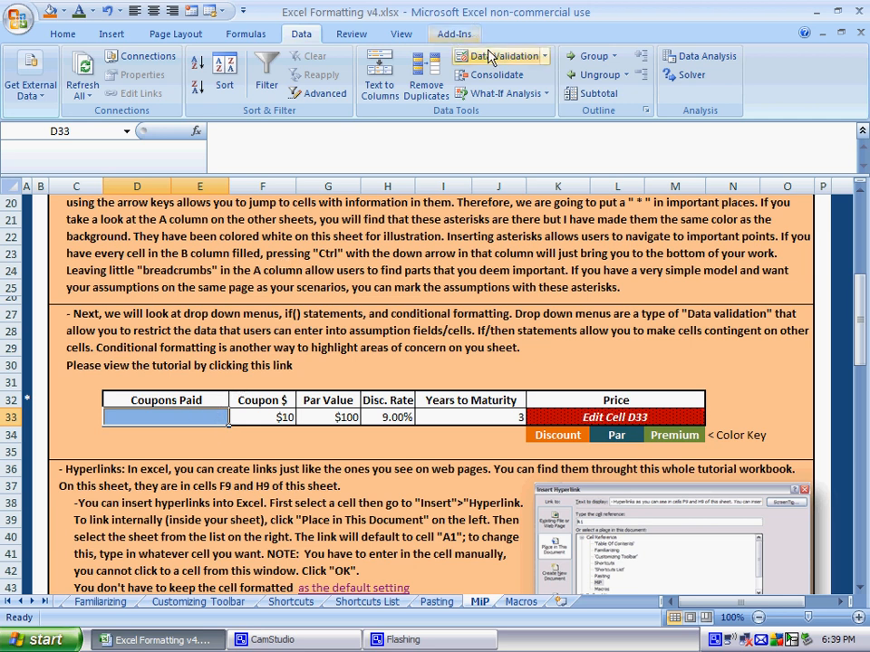
- Start a data validation rule for cell D33 that allows values from a List
{"action": "left_click", "coordinate": [65, 34]}
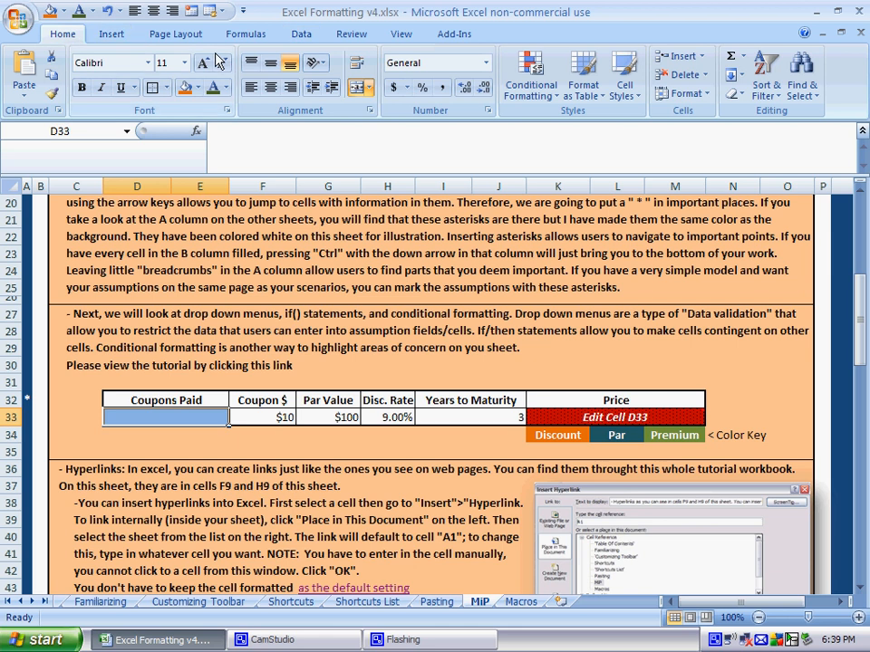
{"action": "left_click", "coordinate": [303, 34]}
{"action": "left_click", "coordinate": [521, 60]}
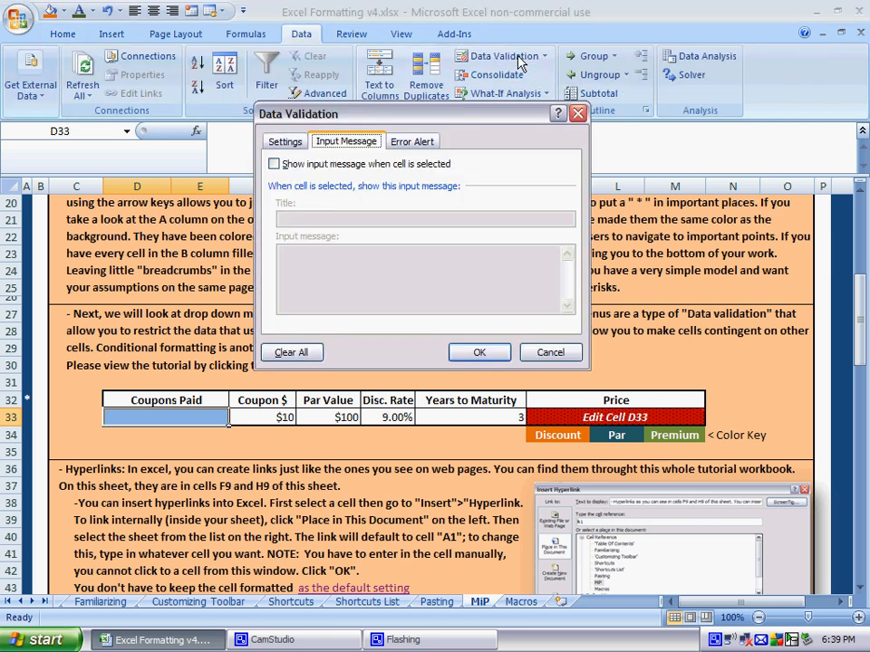
{"action": "left_click", "coordinate": [290, 144]}
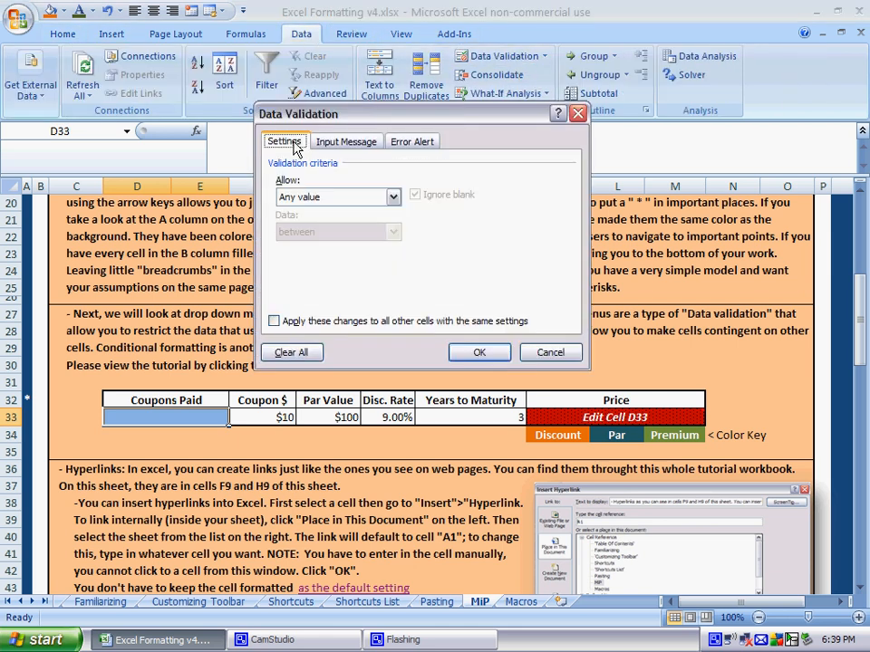
{"action": "left_click", "coordinate": [302, 201]}
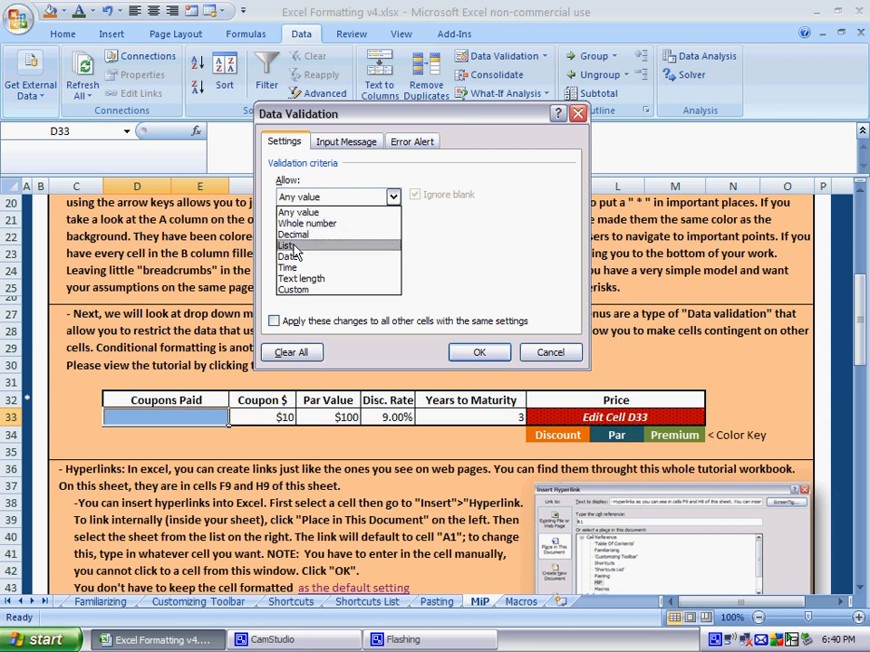
{"action": "left_click", "coordinate": [293, 247]}
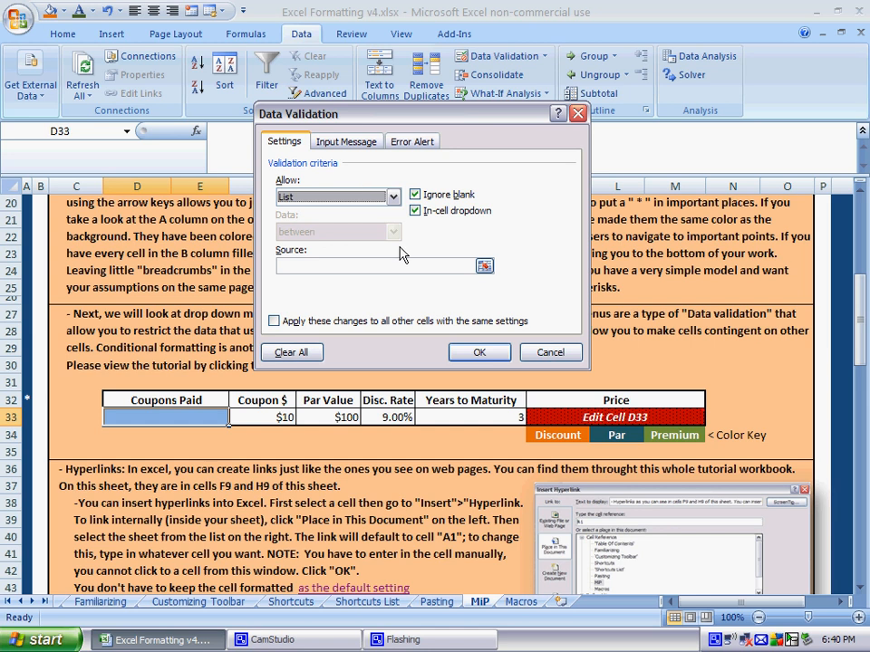
{"action": "left_click", "coordinate": [351, 265]}
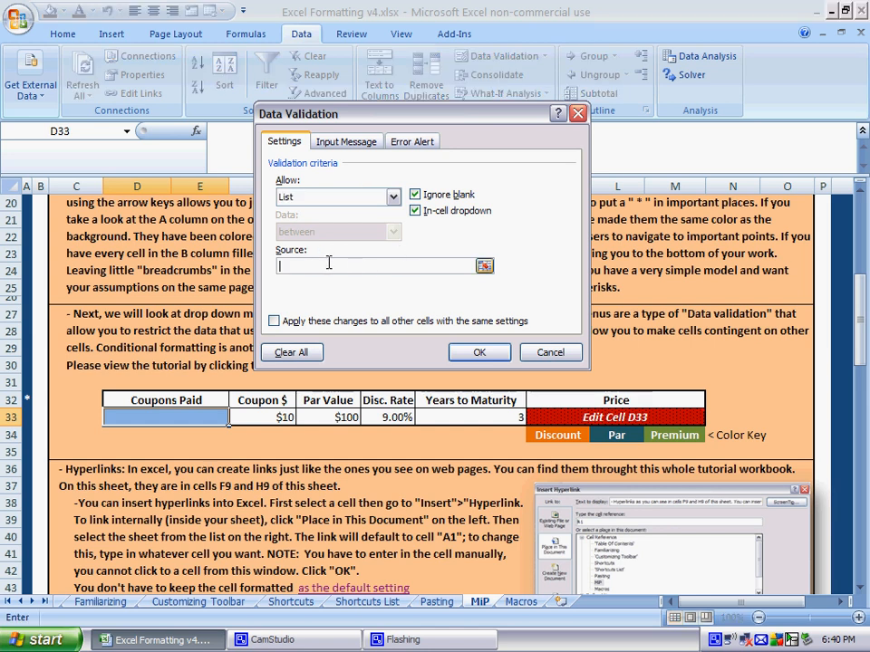
{"action": "type", "text": "semiannually"}
{"action": "key", "text": "BackSpace"}
{"action": "key", "text": "BackSpace"}
{"action": "key", "text": "BackSpace"}
{"action": "key", "text": "BackSpace"}
{"action": "key", "text": "BackSpace"}
{"action": "key", "text": "BackSpace"}
{"action": "key", "text": "BackSpace"}
{"action": "key", "text": "BackSpace"}
{"action": "key", "text": "BackSpace"}
{"action": "key", "text": "BackSpace"}
{"action": "key", "text": "BackSpace"}
{"action": "key", "text": "BackSpace"}
- Set the validation list's source to the range =$C$93:$C$95, which holds the coupon frequency options below the sheet
{"action": "left_click", "coordinate": [486, 265]}
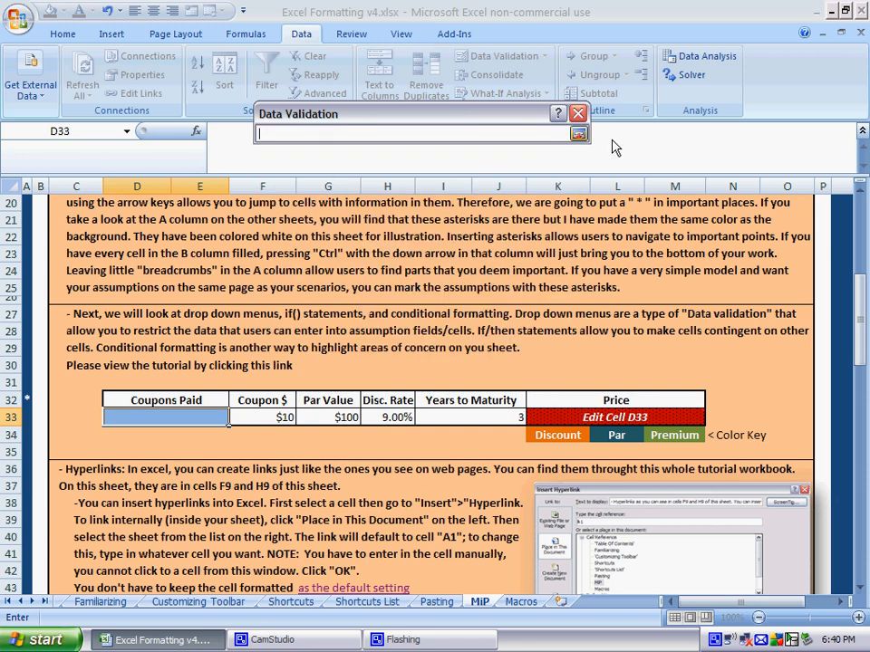
{"action": "left_click_drag", "start_coordinate": [860, 304], "coordinate": [868, 578]}
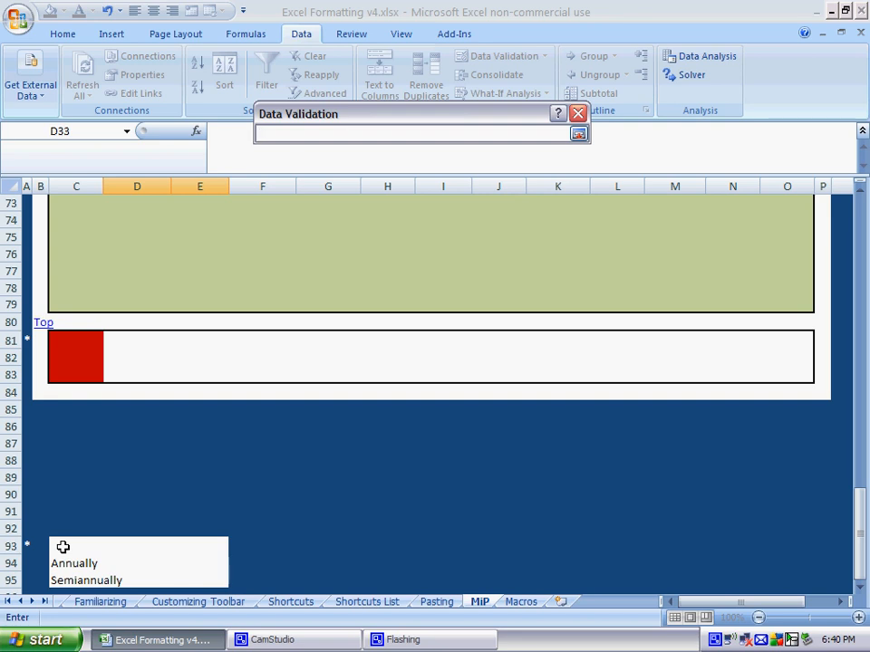
{"action": "left_click_drag", "start_coordinate": [63, 547], "coordinate": [63, 576]}
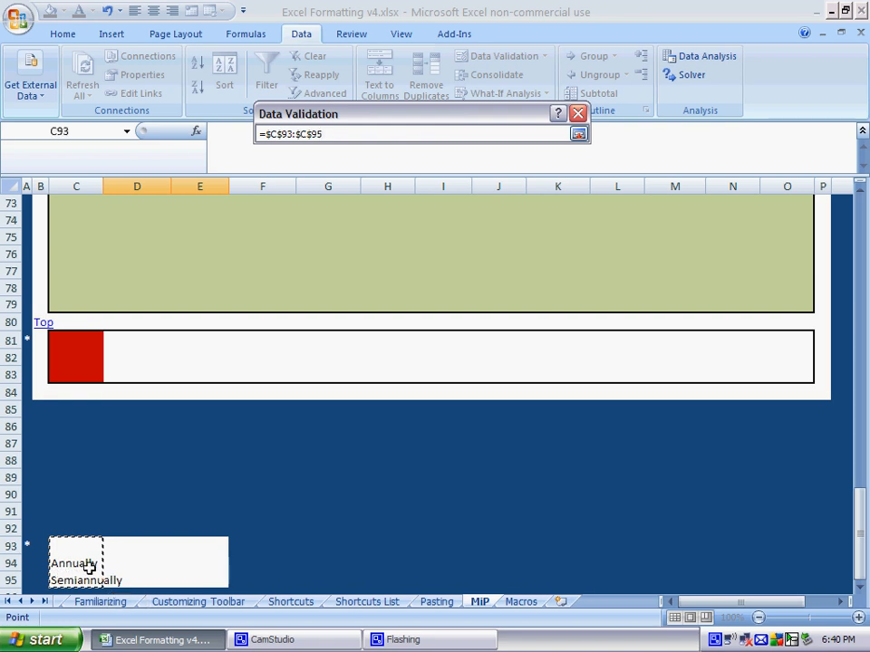
{"action": "key", "text": "Return"}
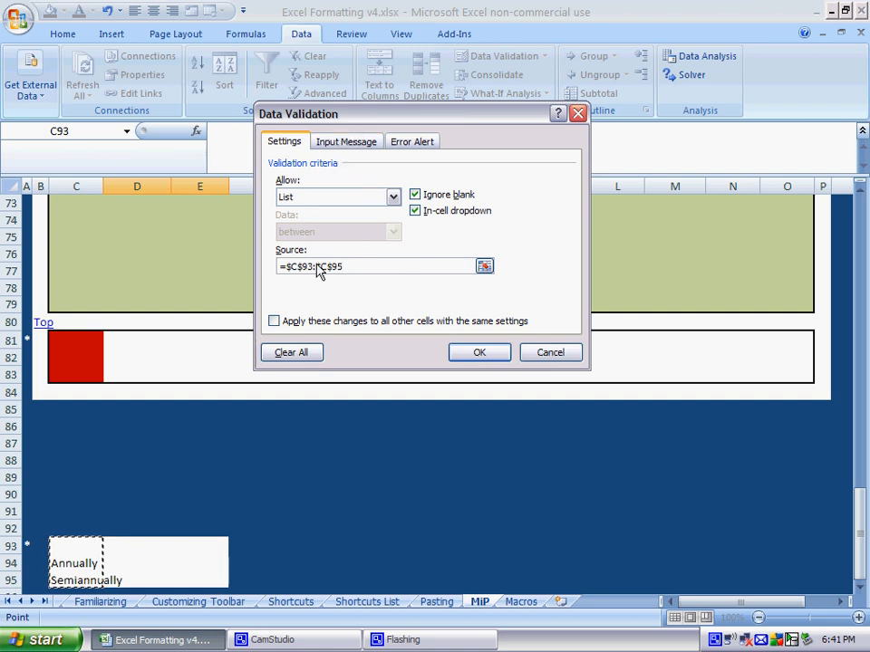
- Add the input message "Please select from one of the drop down options" and apply the validation to D33
{"action": "left_click", "coordinate": [340, 145]}
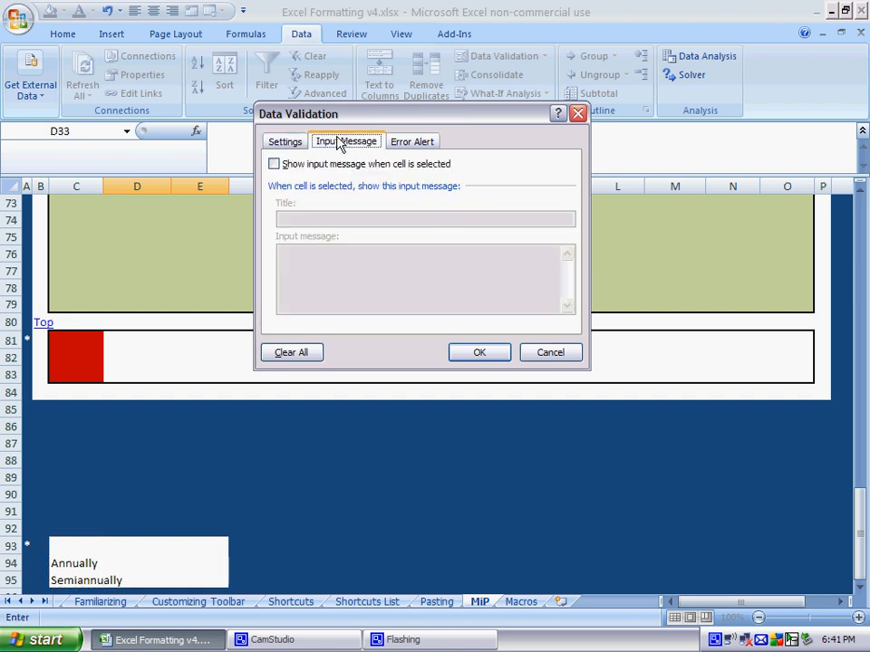
{"action": "left_click", "coordinate": [287, 168]}
{"action": "left_click", "coordinate": [384, 287]}
{"action": "type", "text": "Please select from one of the drop down options"}
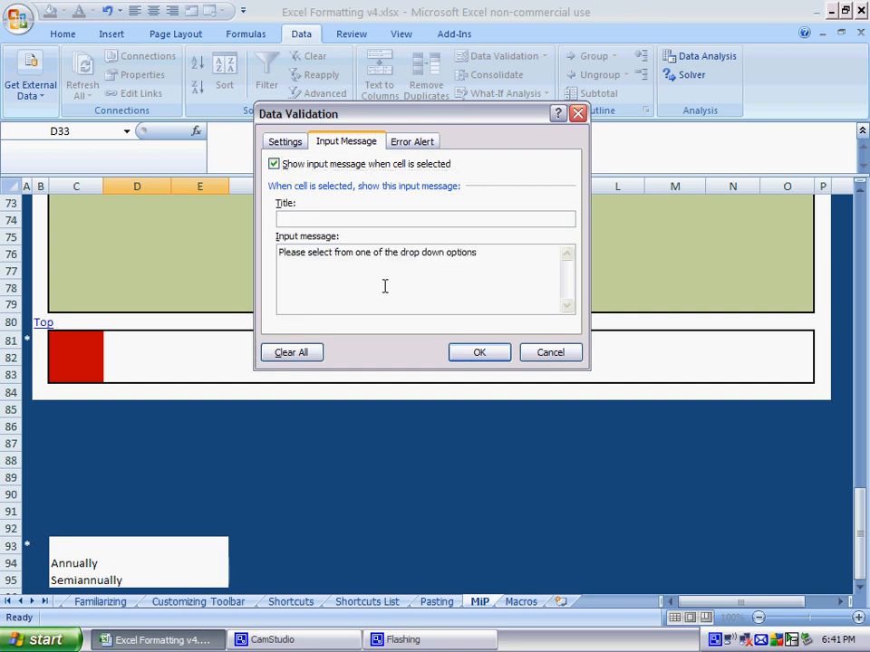
{"action": "left_click", "coordinate": [464, 356]}
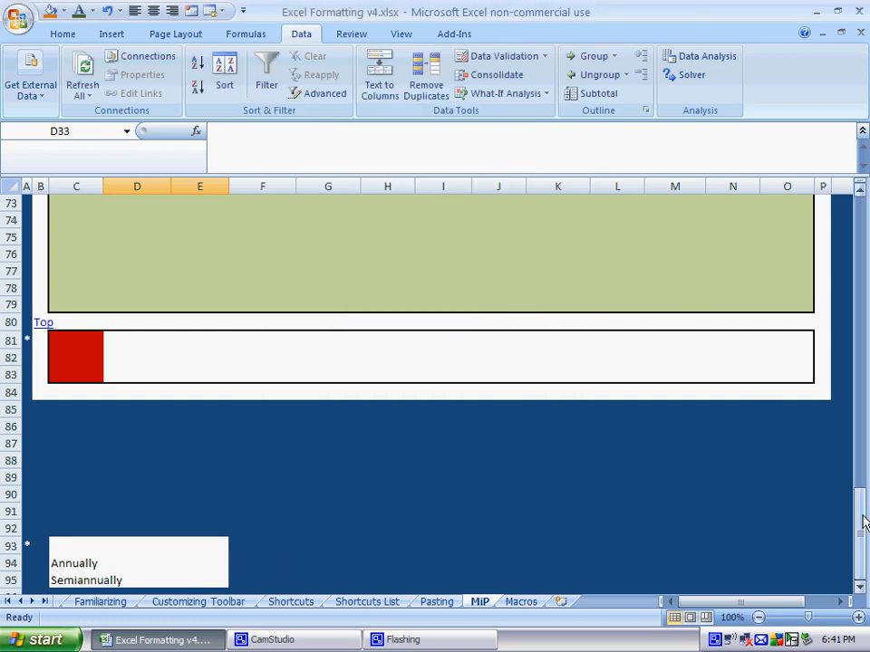
- Test the drop-down list in D33 by choosing Annually first and Semiannually second
{"action": "key", "text": "ctrl+Home"}
{"action": "key", "text": "Page_Down"}
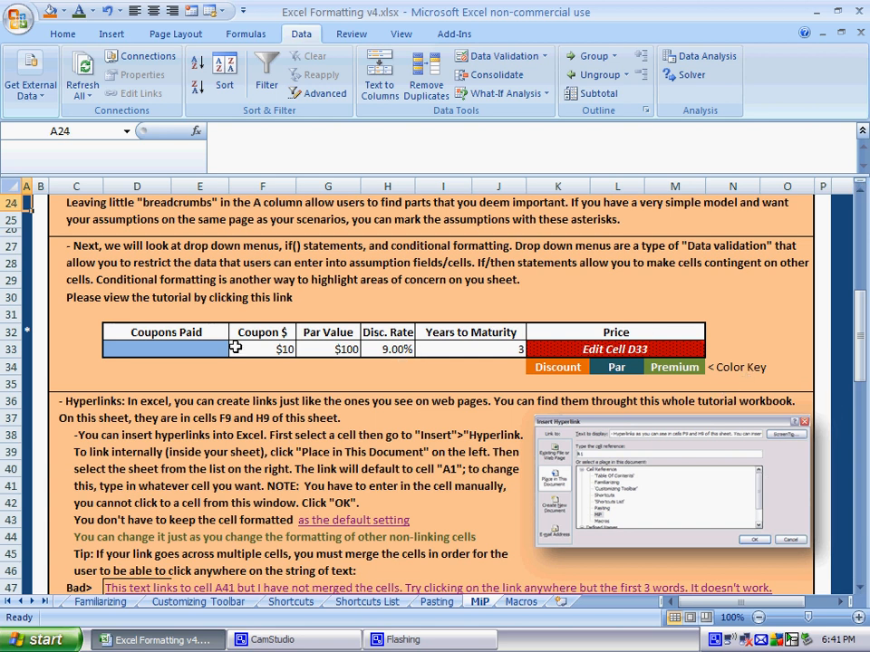
{"action": "left_click", "coordinate": [184, 349]}
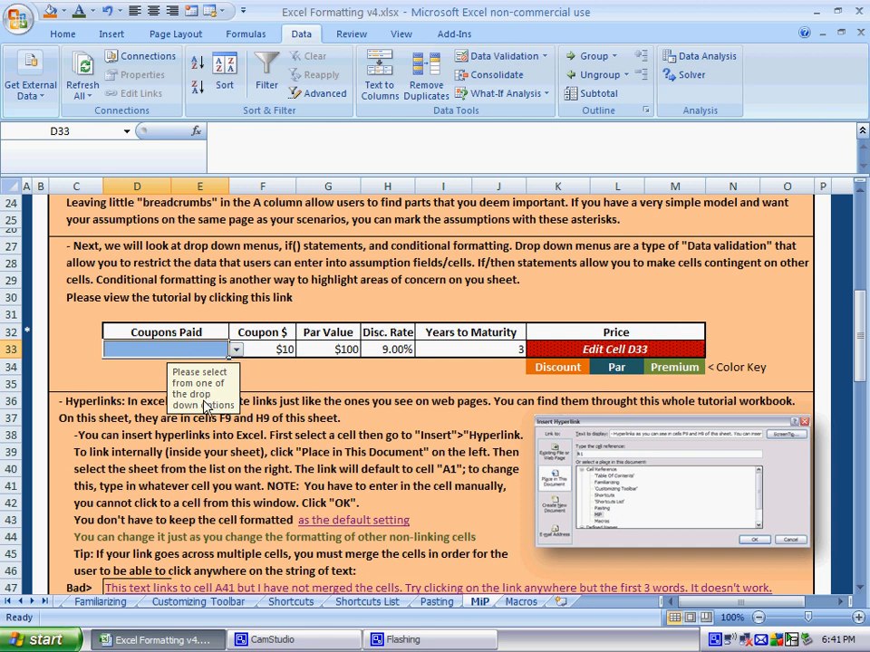
{"action": "left_click", "coordinate": [237, 351]}
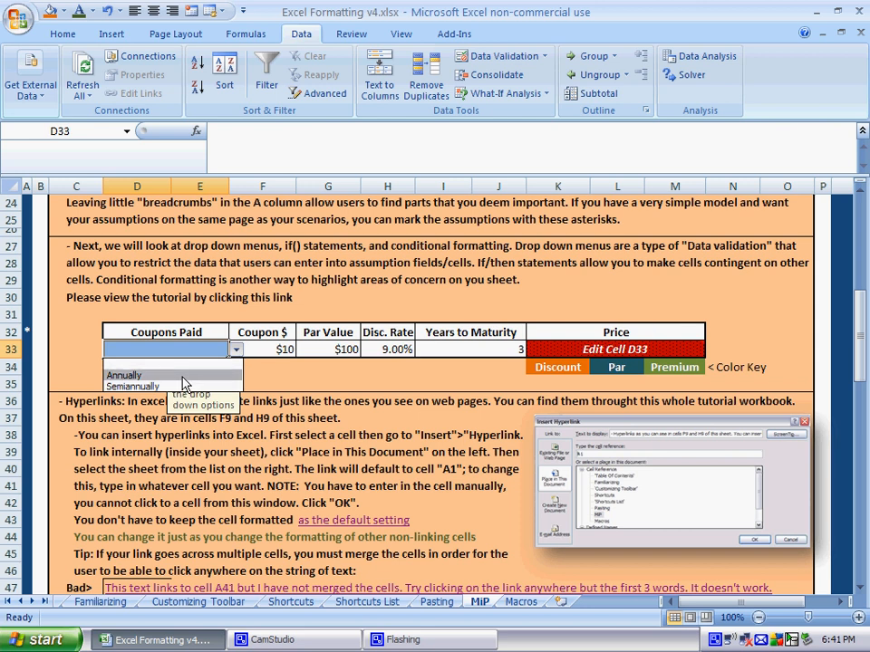
{"action": "left_click", "coordinate": [131, 374]}
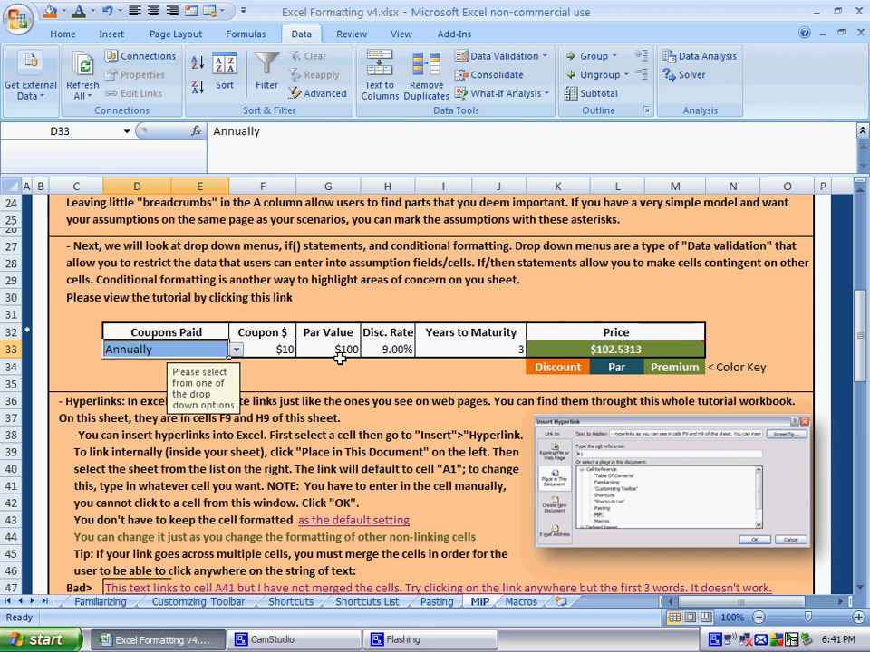
{"action": "left_click", "coordinate": [236, 350]}
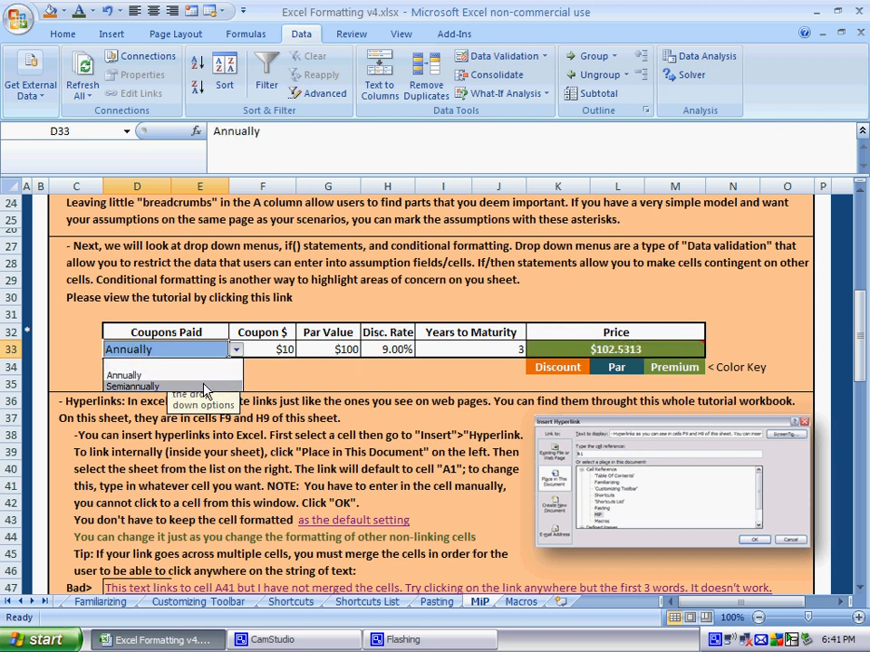
{"action": "left_click", "coordinate": [132, 386]}
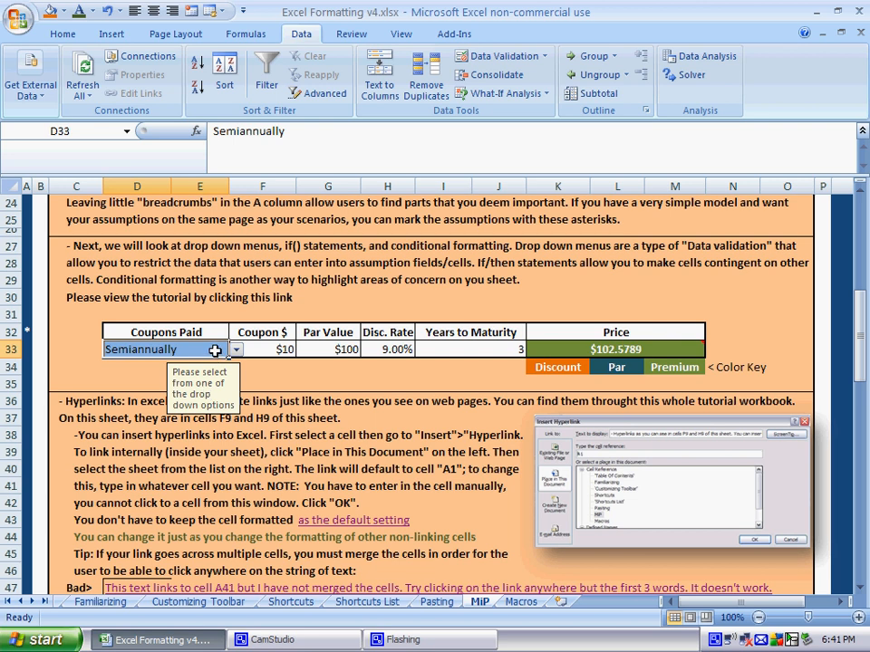
- Try to enter 2 in D33, cancel the entry and reopen the cell's drop-down list
{"action": "type", "text": "2"}
{"action": "key", "text": "Return"}
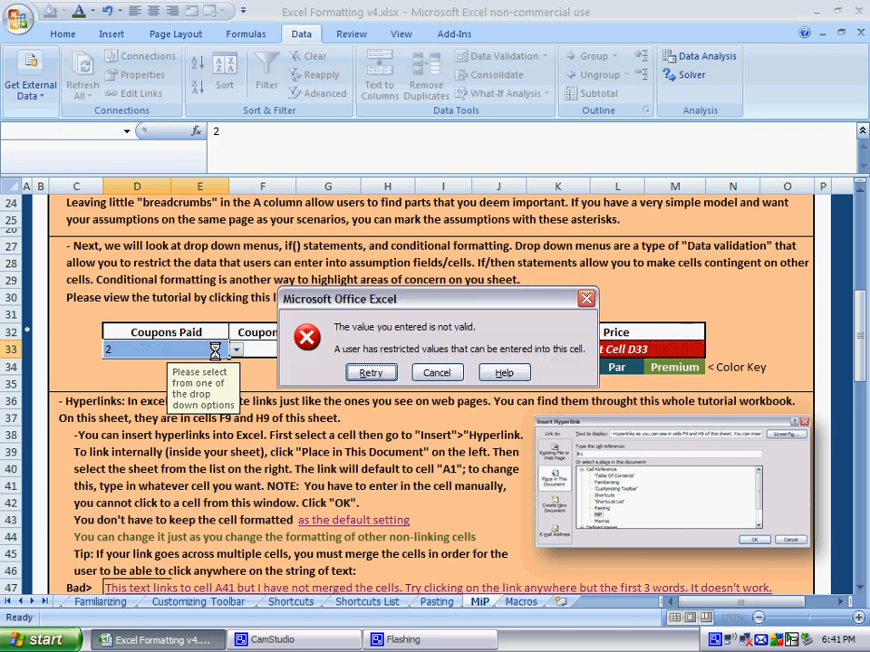
{"action": "left_click", "coordinate": [439, 375]}
{"action": "left_click", "coordinate": [236, 350]}
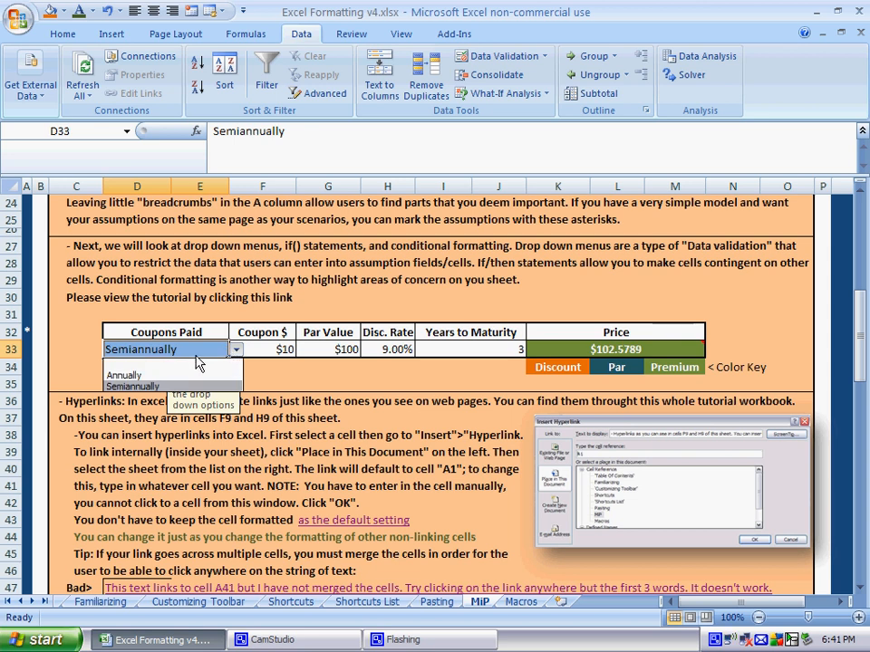
- Enter annually directly in D33 as a test, and replace it with Annually from the cell's drop-down list
{"action": "key", "text": "Escape"}
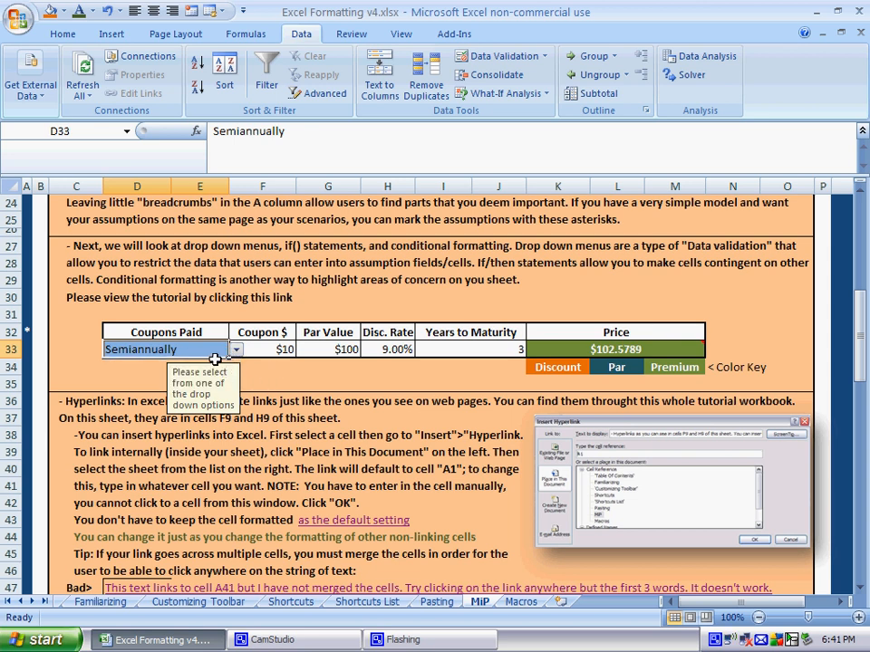
{"action": "type", "text": "annually"}
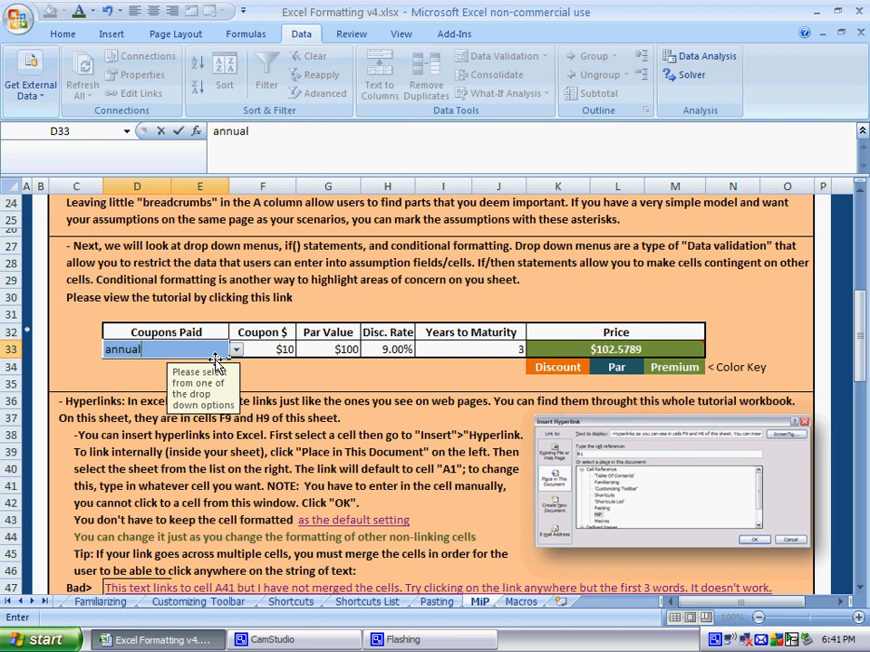
{"action": "key", "text": "Return"}
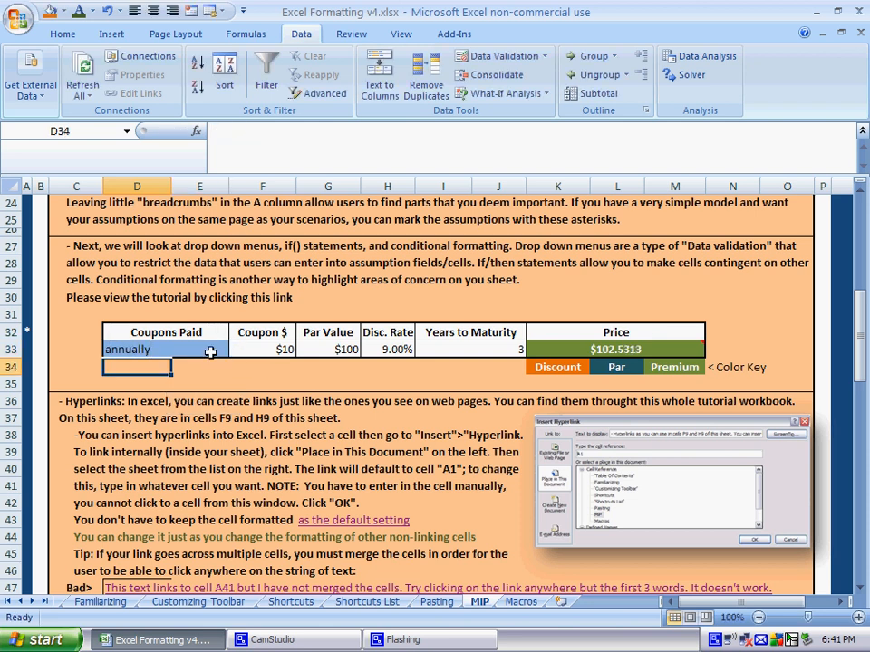
{"action": "left_click", "coordinate": [219, 354]}
{"action": "left_click", "coordinate": [234, 349]}
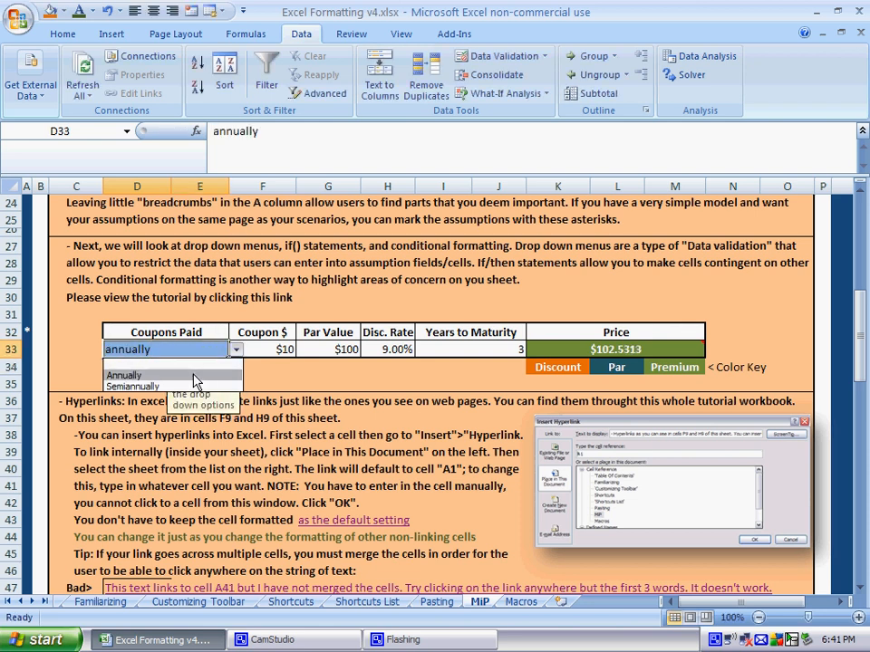
{"action": "left_click", "coordinate": [193, 377]}
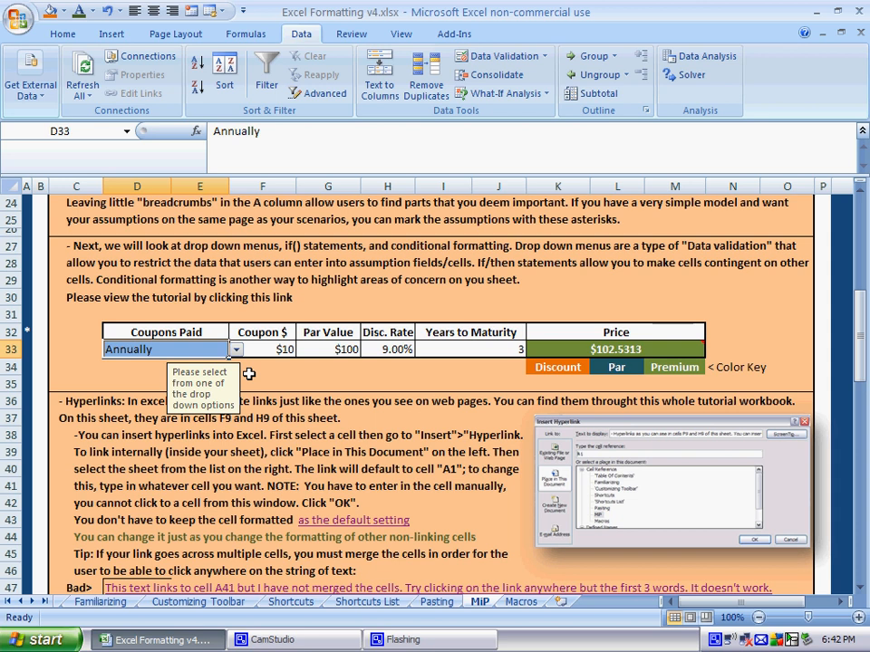
- Move off D33 and select it again to check when its input message is displayed
{"action": "key", "text": "Return"}
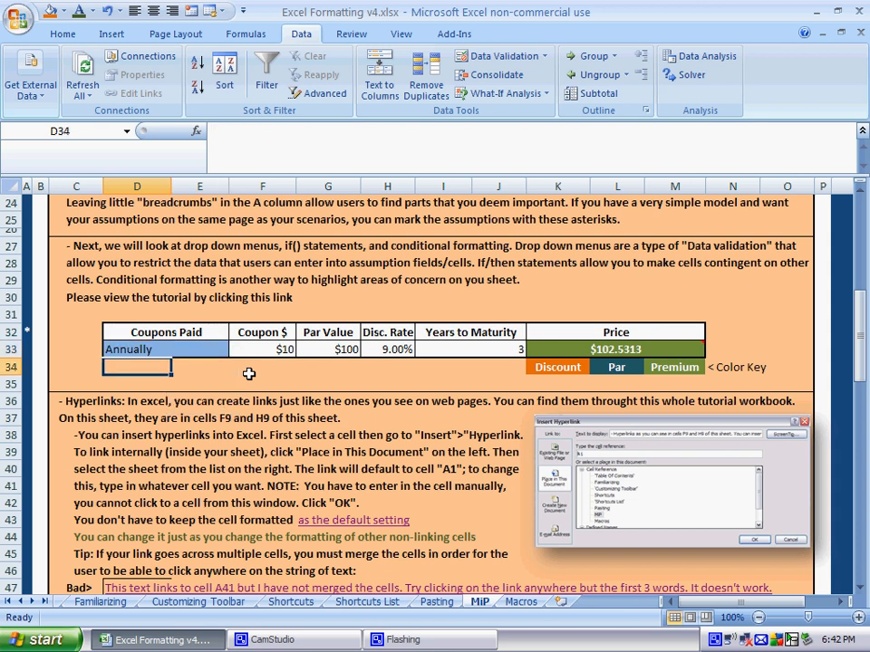
{"action": "key", "text": "Up"}
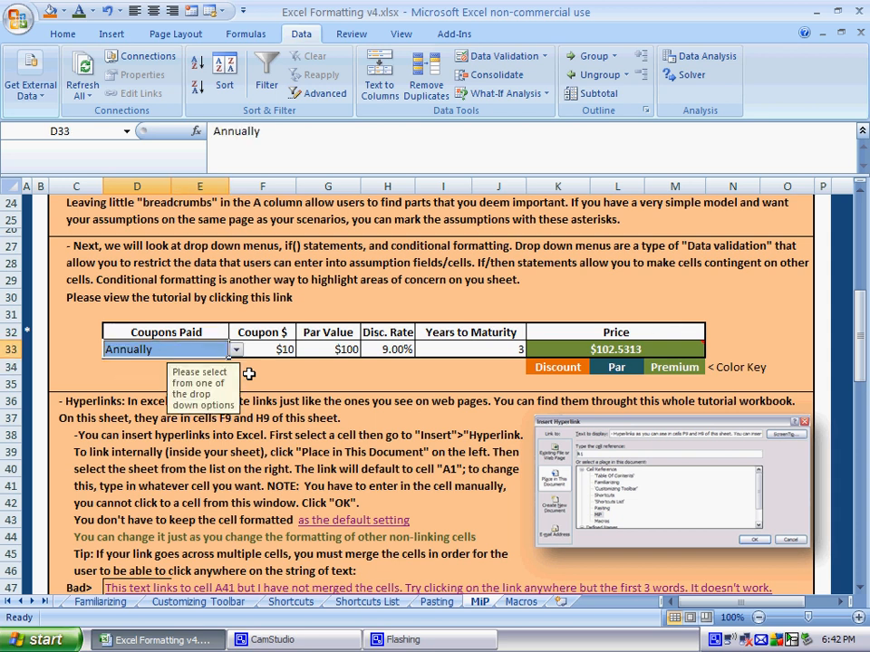
{"action": "key", "text": "Up"}
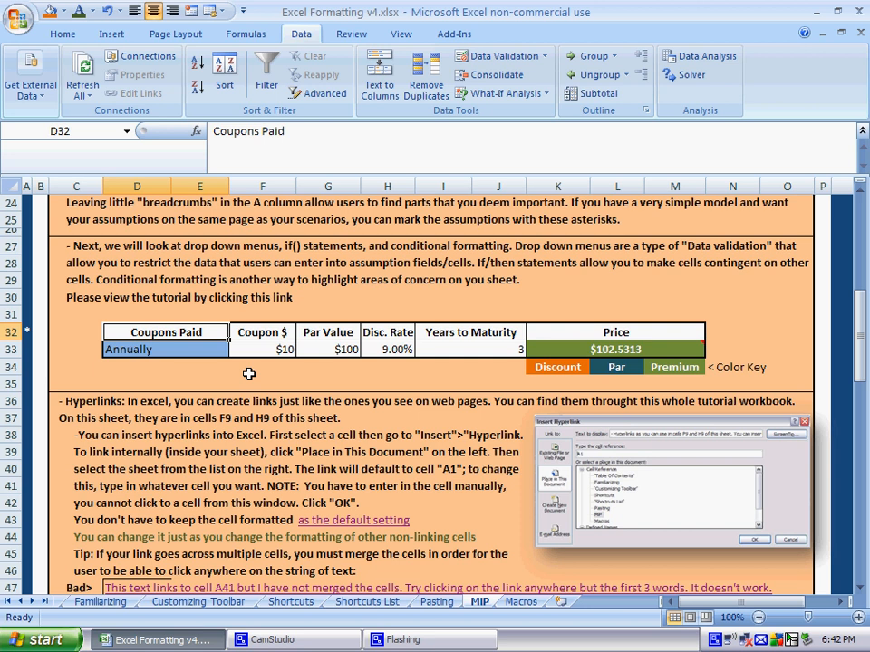
{"action": "key", "text": "Down"}
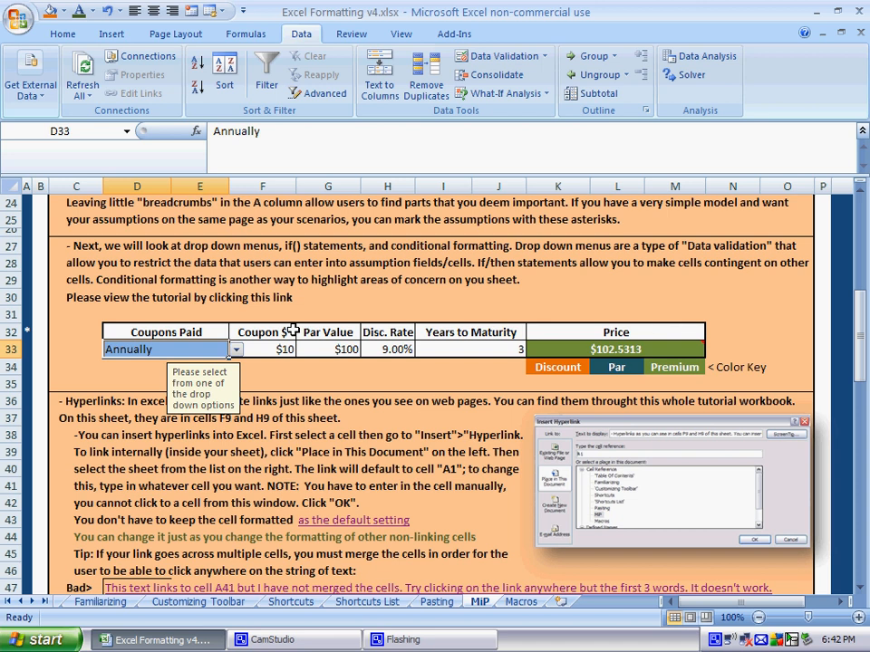
- Select the Price cell K33 to examine its nested IF formula
{"action": "key", "text": "Right"}
{"action": "key", "text": "Right"}
{"action": "key", "text": "Right"}
{"action": "key", "text": "Right"}
{"action": "key", "text": "Right"}
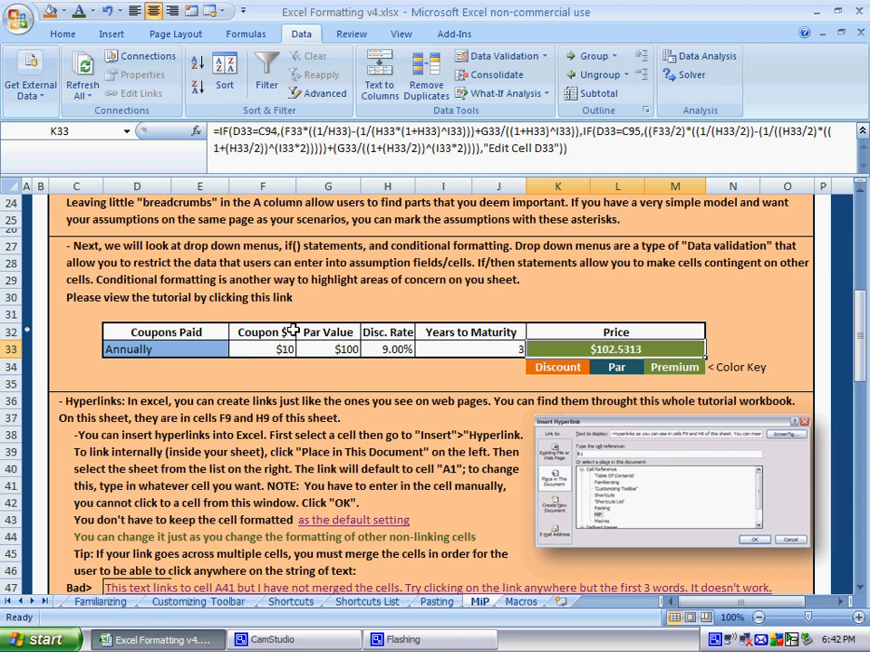
- Start an IF formula in K31 with the logical test H33=(F33/G33), comparing the discount rate with coupon over par value
{"action": "key", "text": "Up"}
{"action": "key", "text": "Up"}
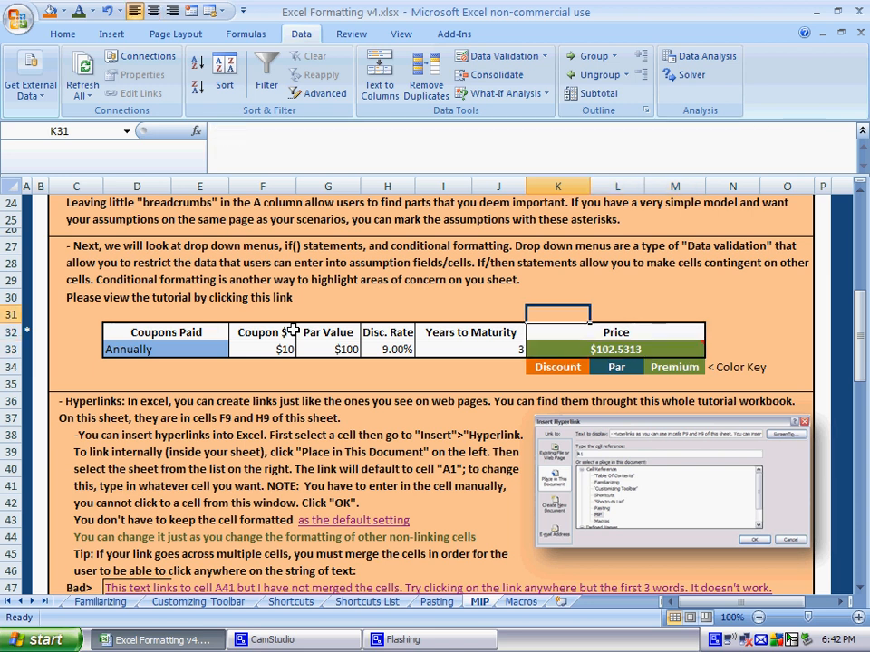
{"action": "type", "text": "=if("}
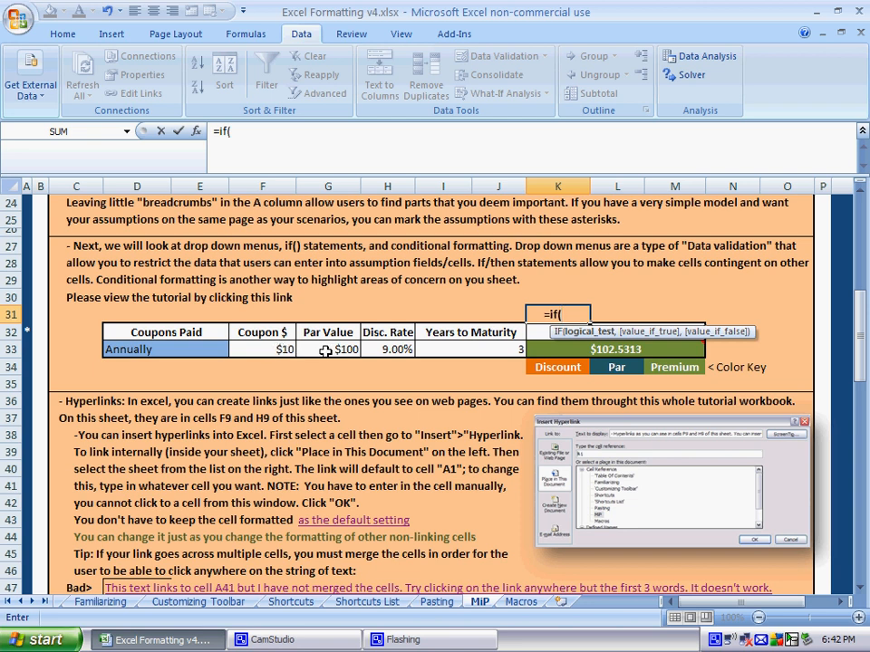
{"action": "left_click", "coordinate": [394, 351]}
{"action": "type", "text": "="}
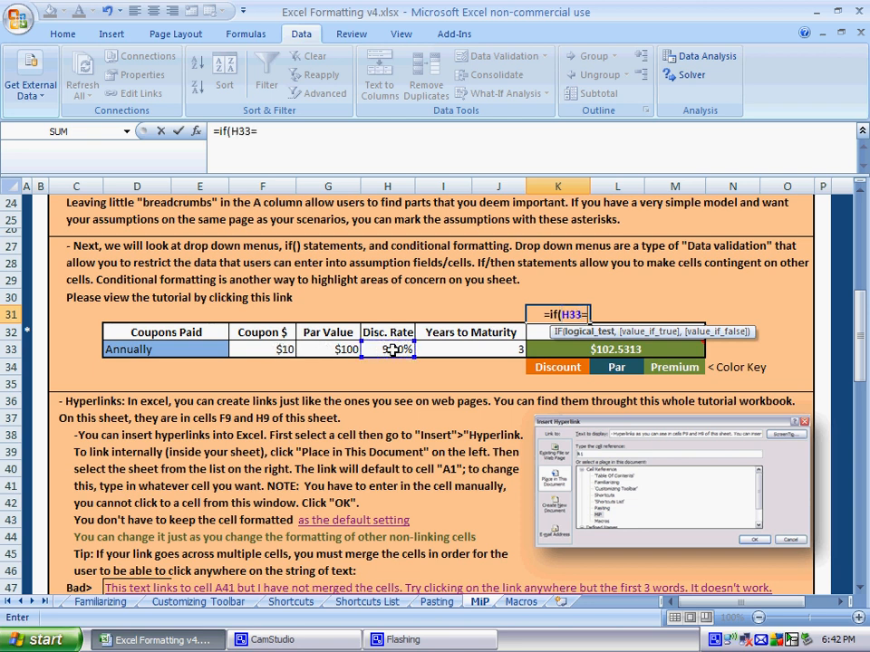
{"action": "type", "text": "("}
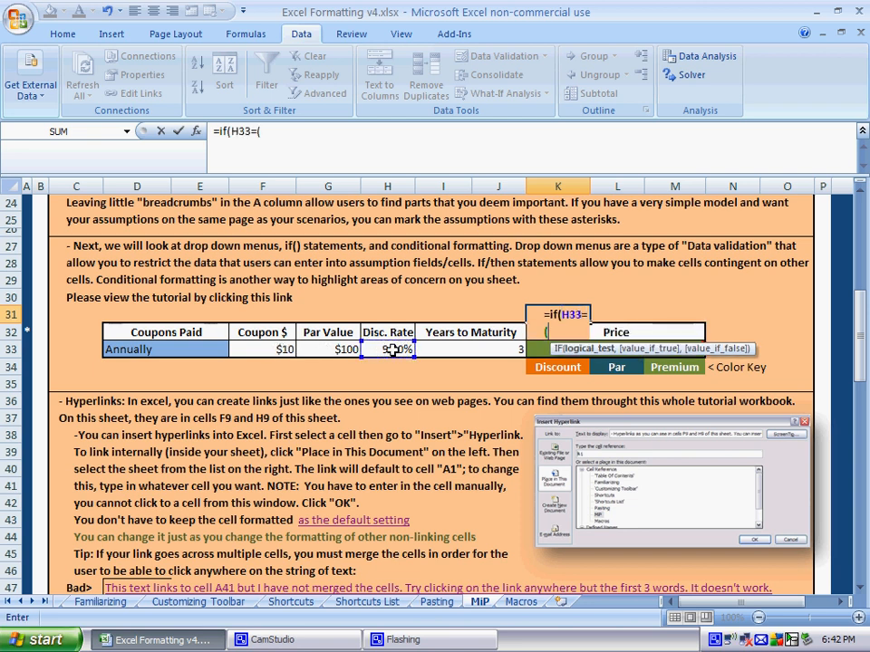
{"action": "left_click", "coordinate": [268, 350]}
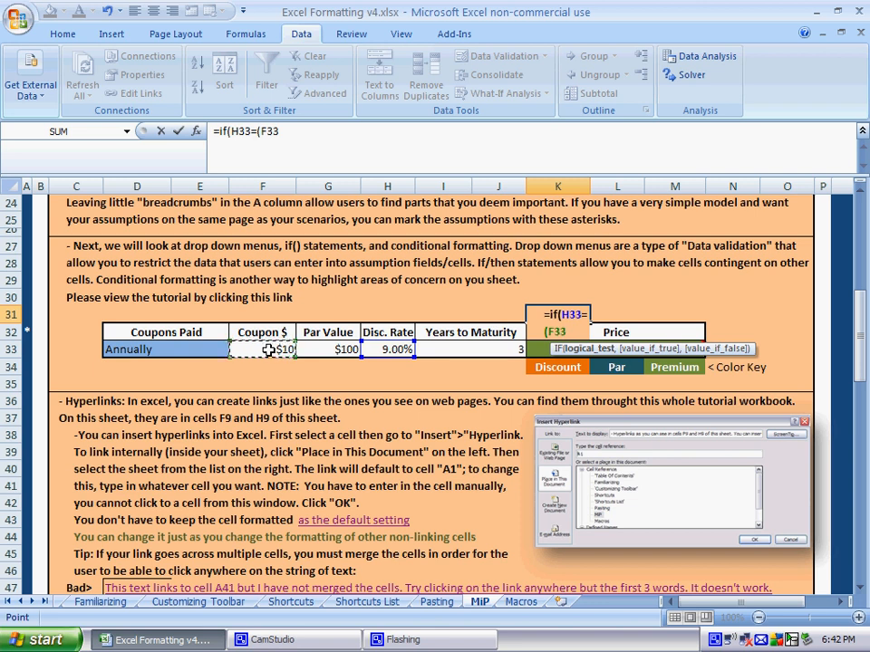
{"action": "type", "text": "/"}
{"action": "left_click", "coordinate": [309, 349]}
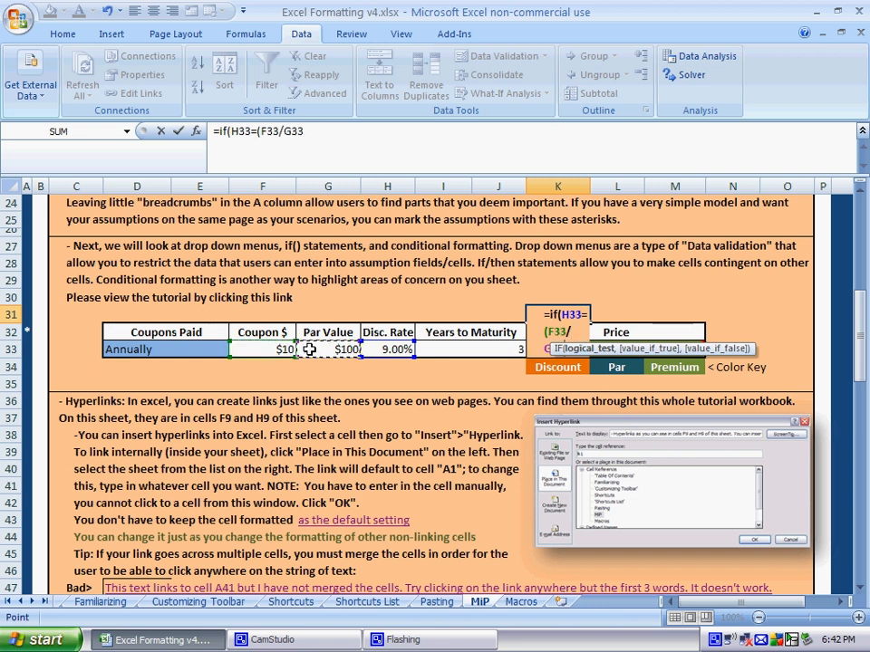
{"action": "type", "text": ")"}
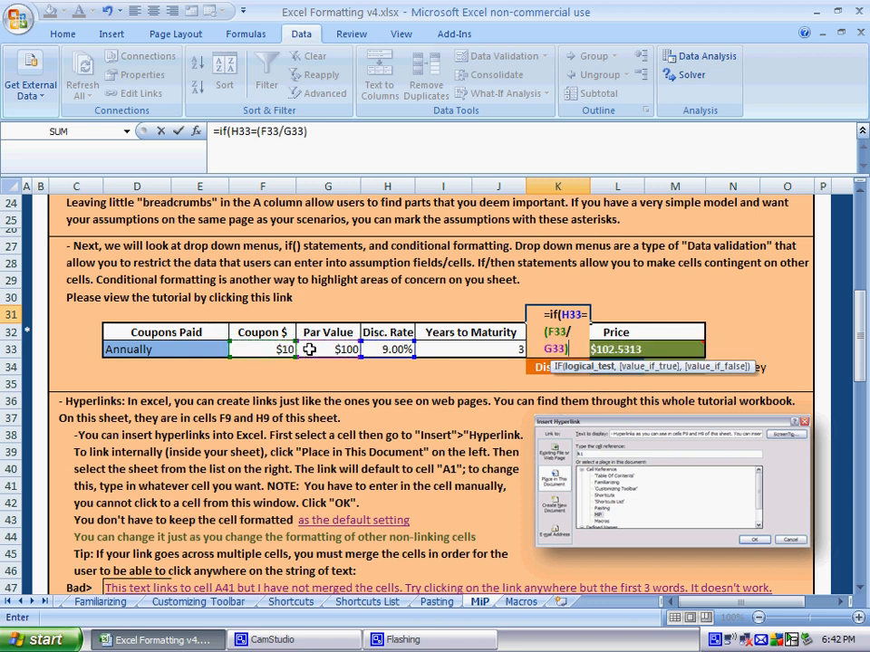
- Complete the K31 formula with "Par" as the true result and "Not priced at par" as the false result
{"action": "type", "text": ",\"Pa"}
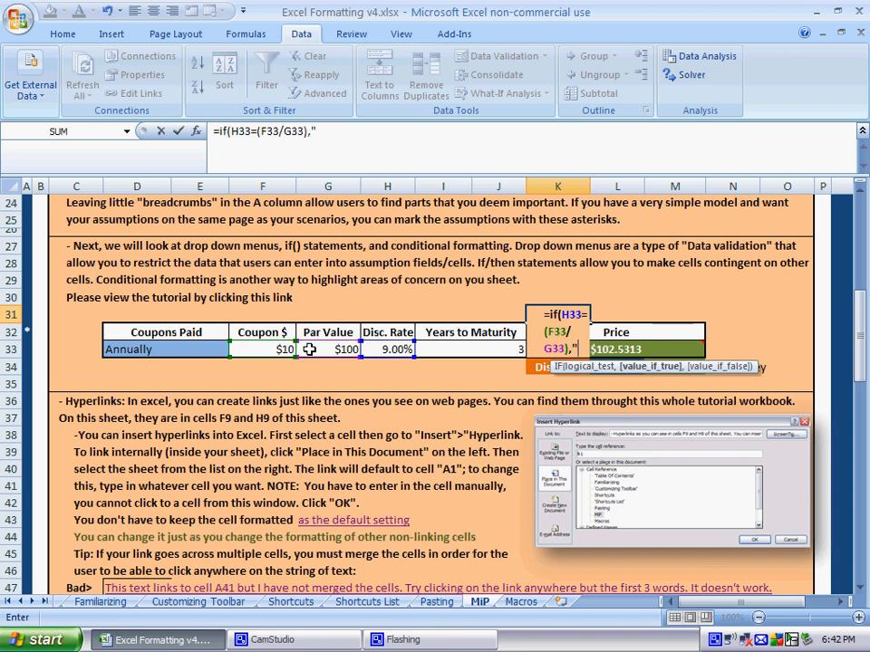
{"action": "type", "text": "r\", \""}
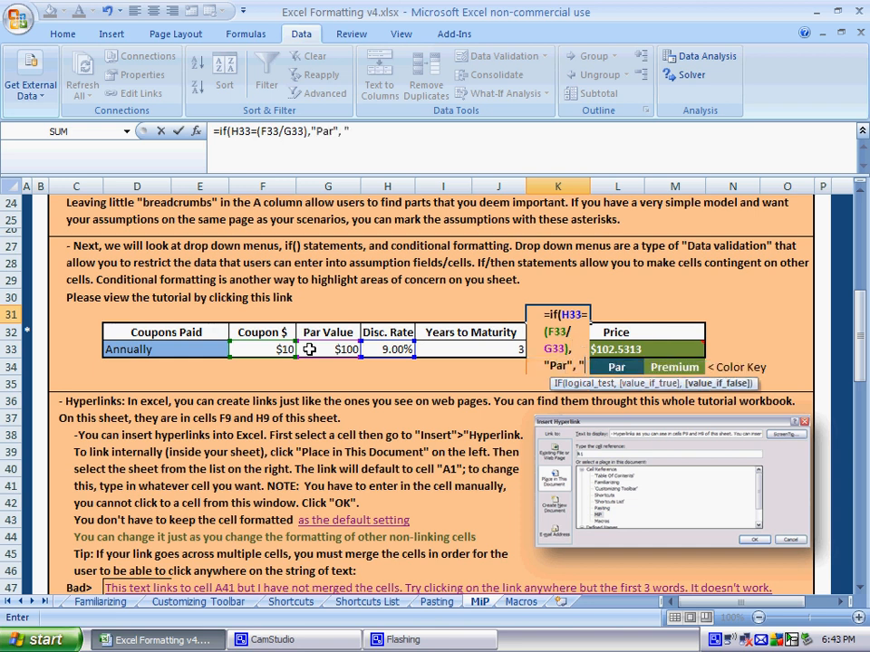
{"action": "type", "text": "Not"}
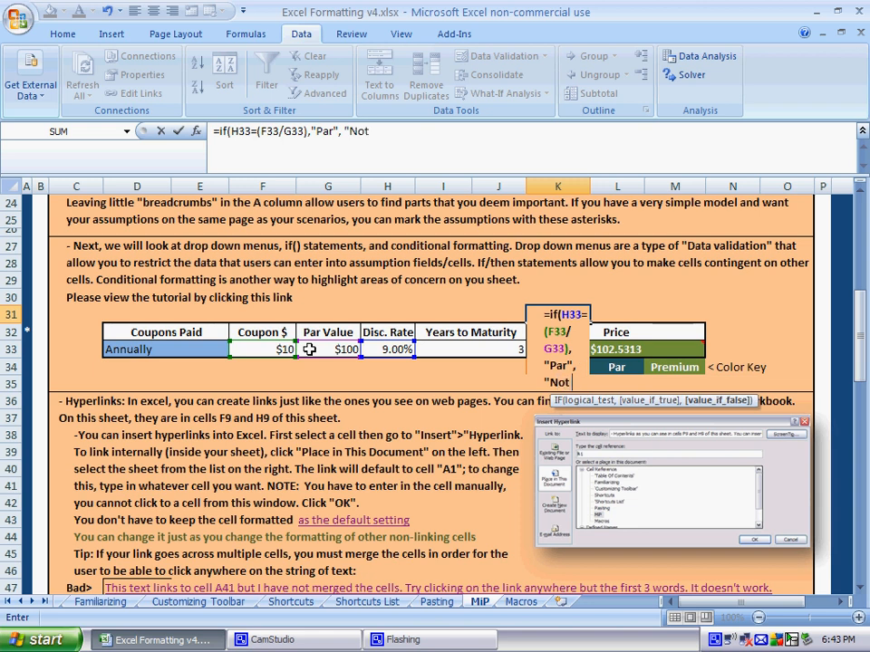
{"action": "type", "text": " priced at"}
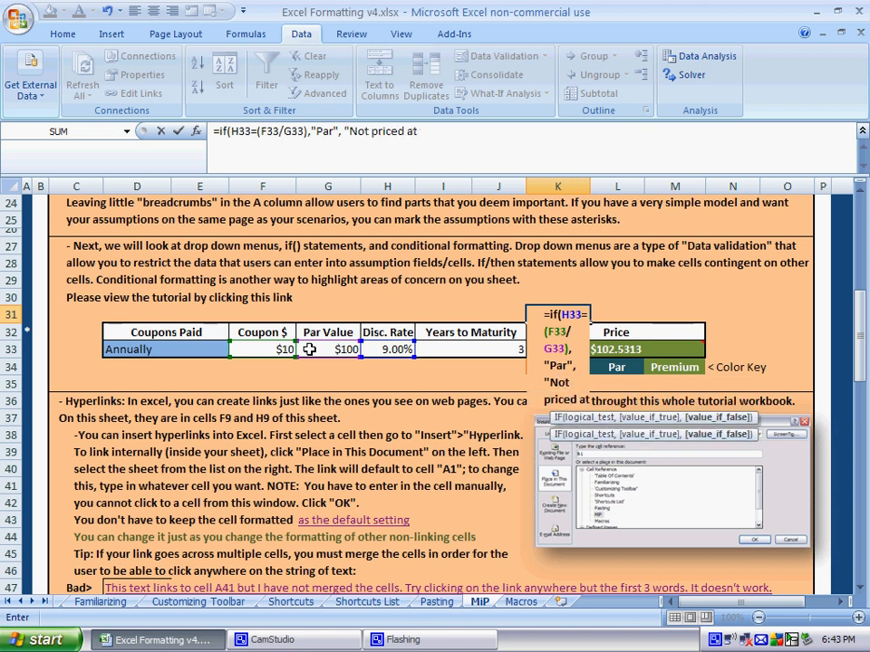
{"action": "type", "text": " par\")"}
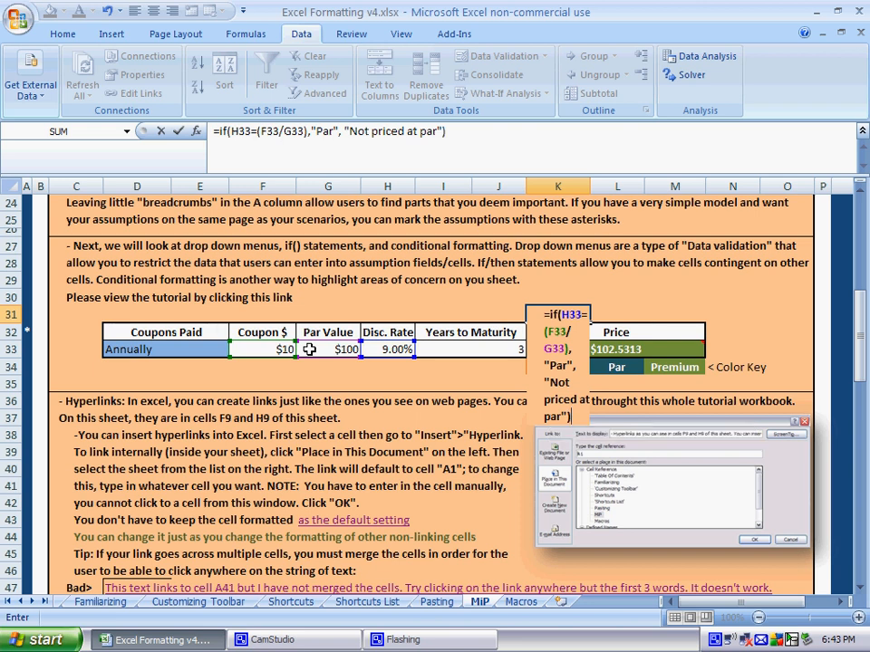
{"action": "key", "text": "Return"}
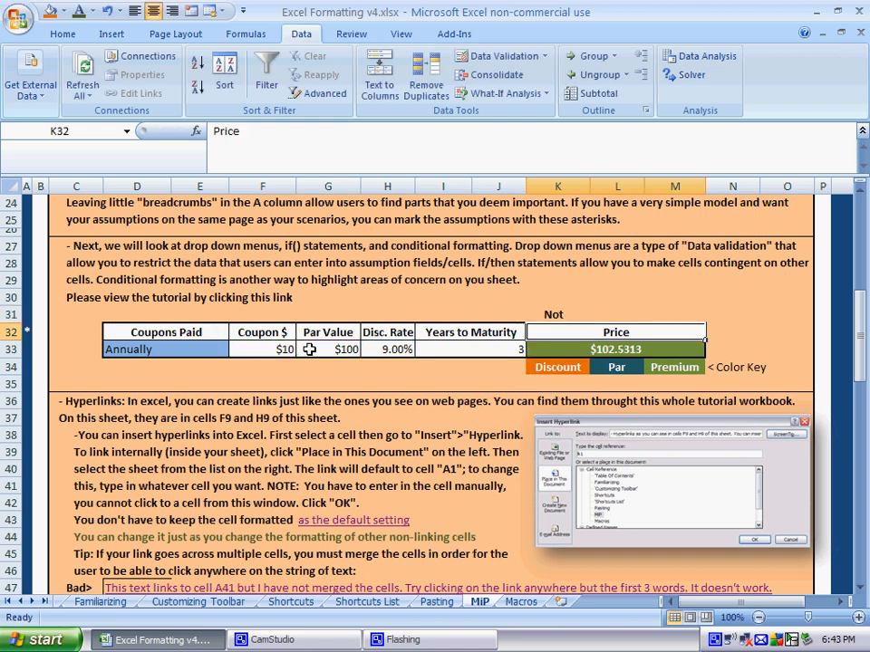
- Merge cells K31 to M31 above the Price heading so the formula's text fits
{"action": "key", "text": "Up"}
{"action": "key", "text": "shift+Right"}
{"action": "key", "text": "shift+Right"}
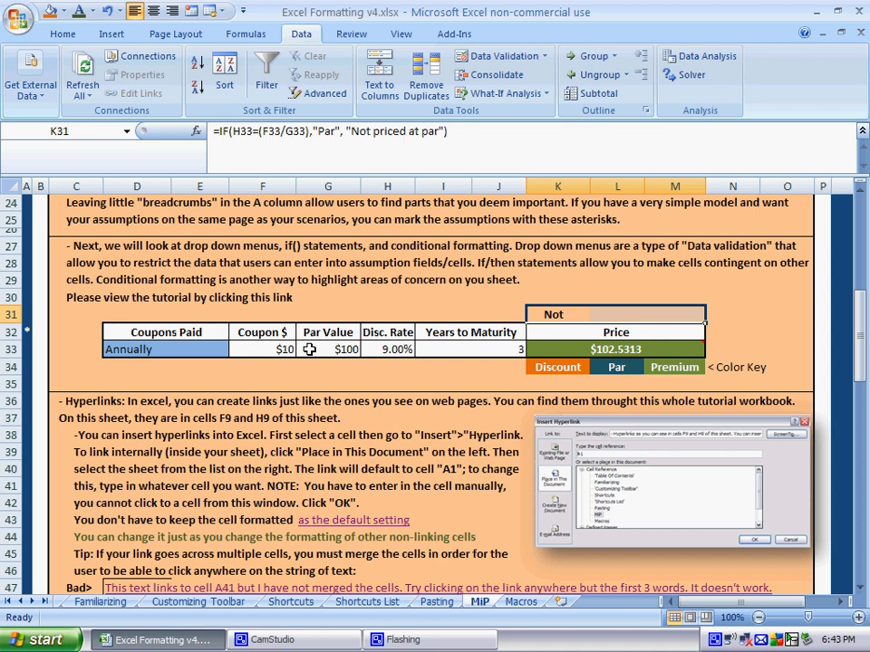
{"action": "key", "text": "alt+h"}
{"action": "key", "text": "m"}
{"action": "key", "text": "c"}
{"action": "key", "text": "Down"}
{"action": "key", "text": "Up"}
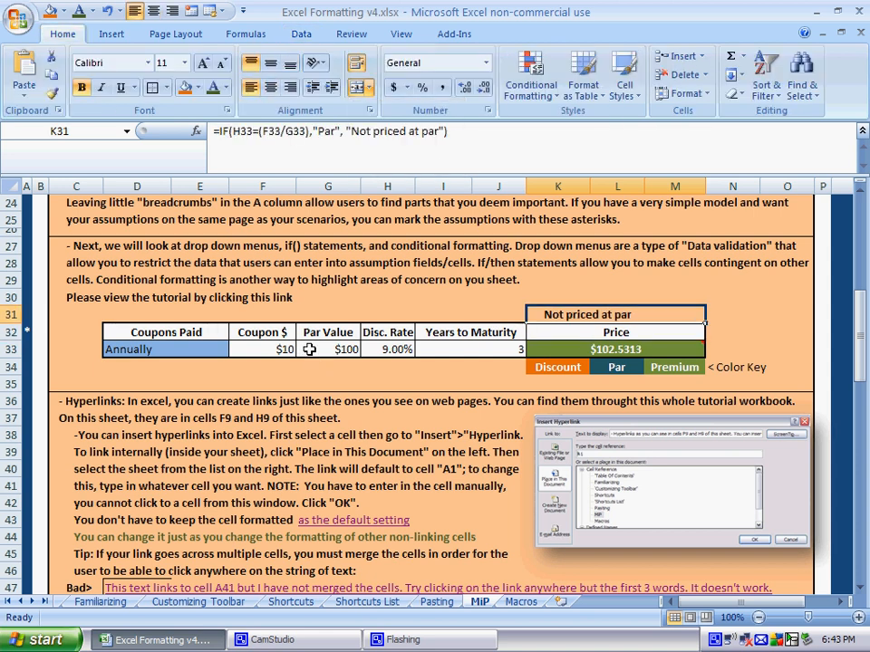
- Set the Coupon $ value in F33 to 9 to test the IF formula
{"action": "key", "text": "Left"}
{"action": "key", "text": "Left"}
{"action": "key", "text": "Left"}
{"action": "key", "text": "Down"}
{"action": "key", "text": "Left"}
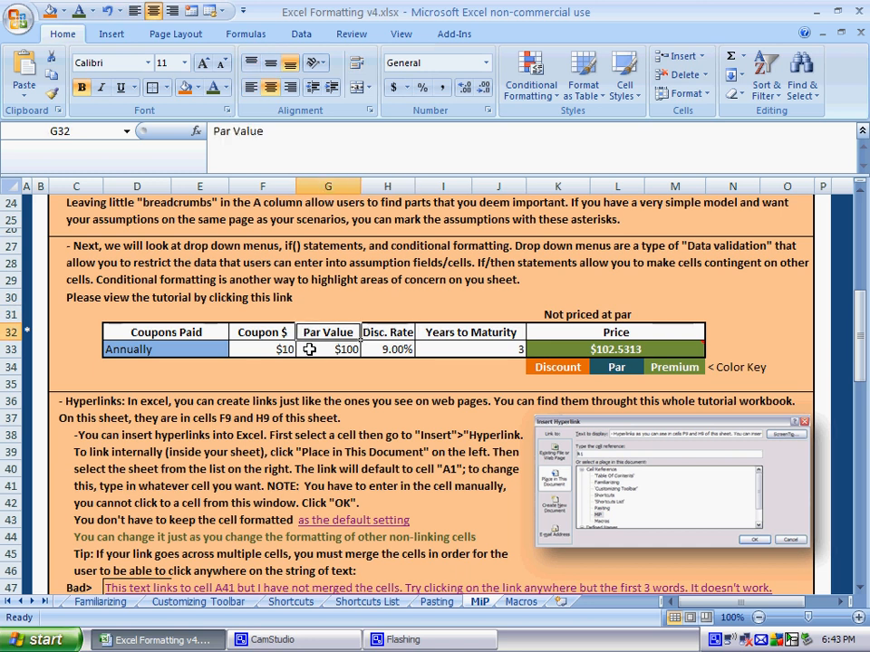
{"action": "key", "text": "Down"}
{"action": "key", "text": "Left"}
{"action": "type", "text": "9"}
{"action": "key", "text": "Return"}
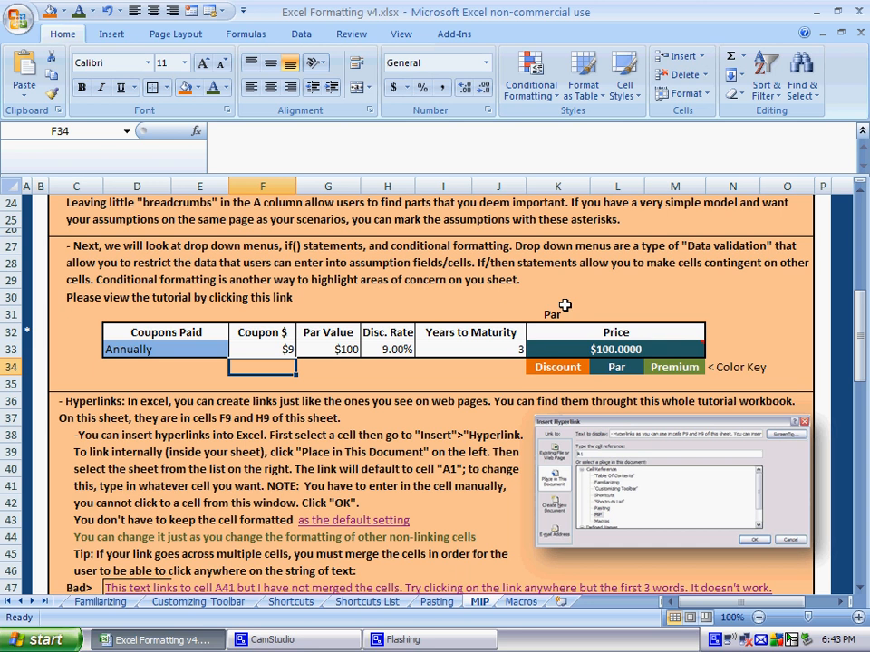
- Open the Conditional Formatting Rules Manager for the Price cell K33 to examine its existing rules
{"action": "mouse_move", "coordinate": [562, 347]}
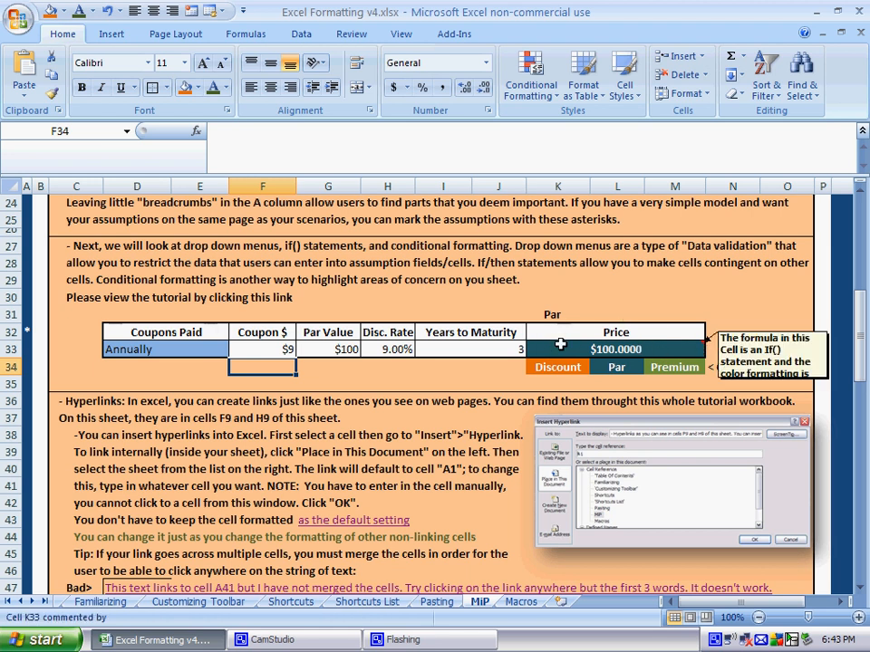
{"action": "left_click", "coordinate": [725, 347]}
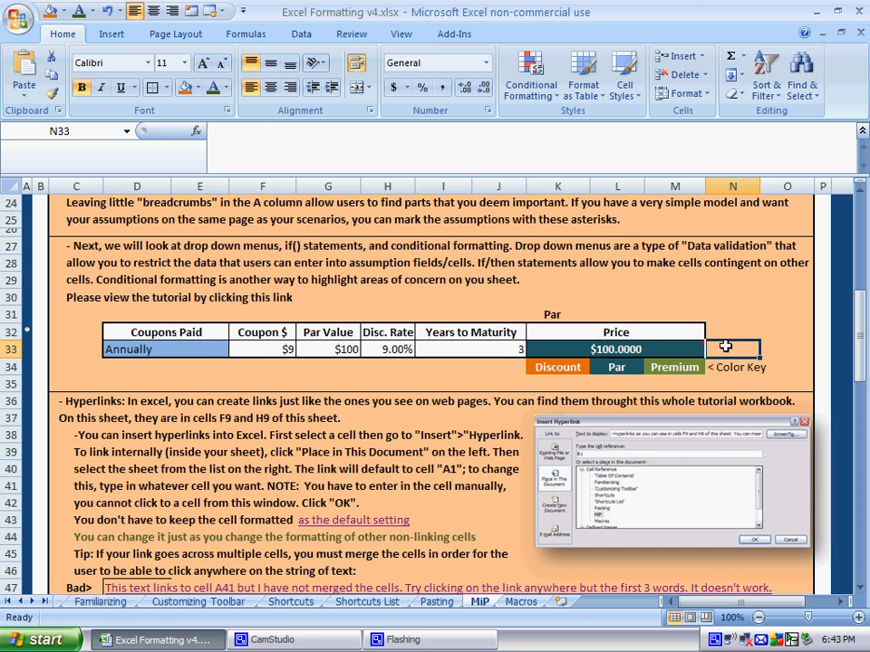
{"action": "key", "text": "Left"}
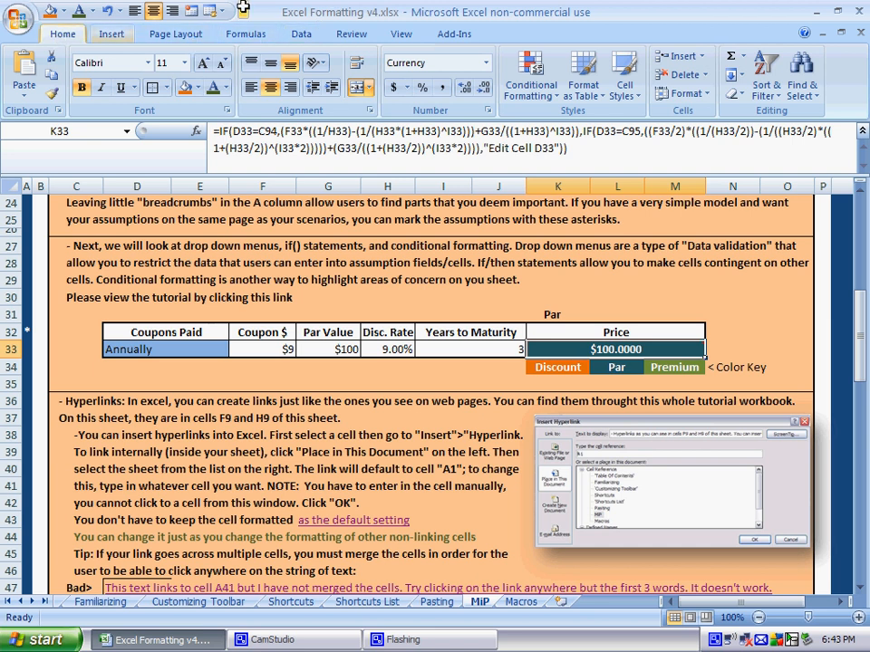
{"action": "left_click", "coordinate": [525, 77]}
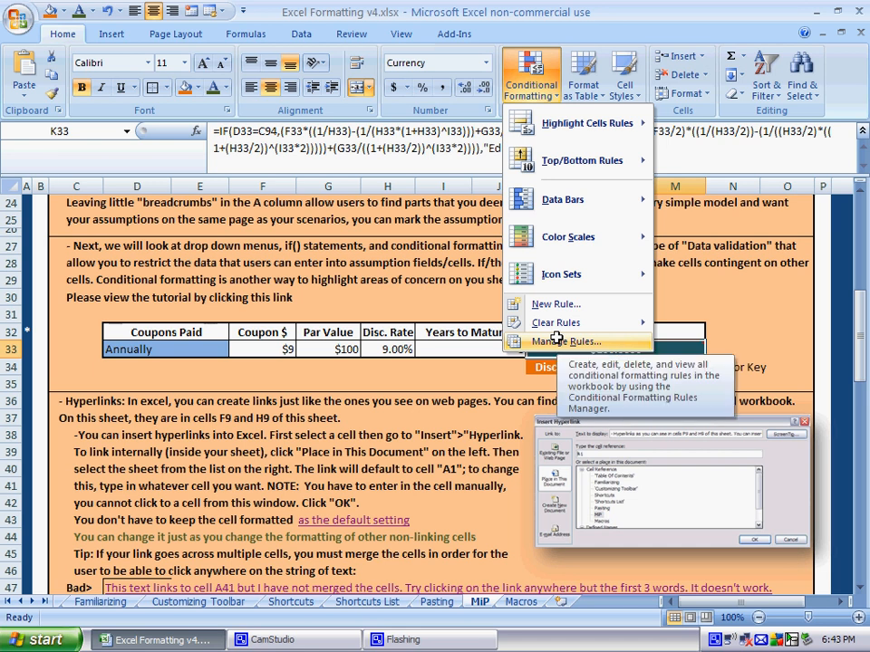
{"action": "left_click", "coordinate": [557, 341]}
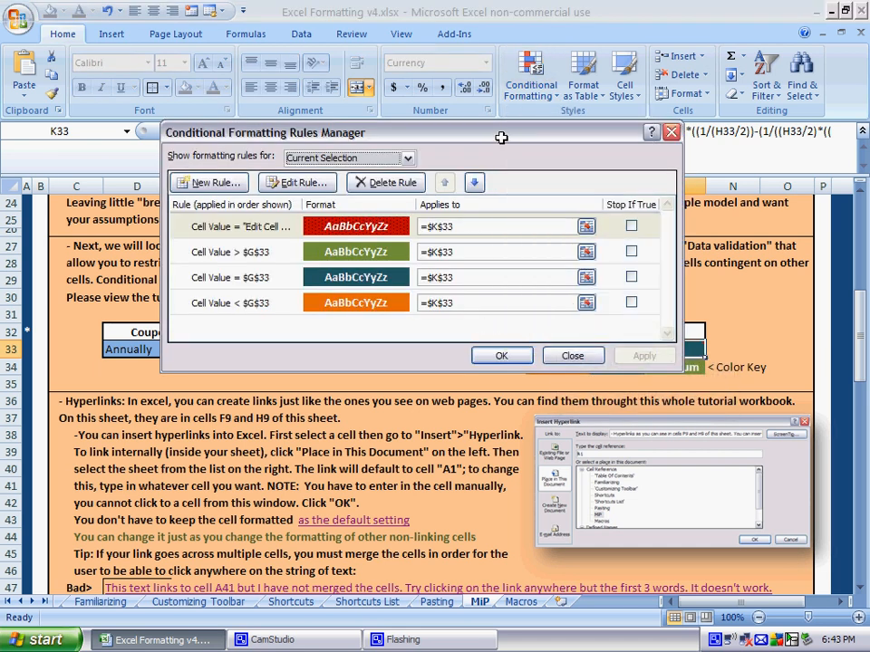
- Start a new formatting rule of the type "Format only cells that contain" and cancel it
{"action": "left_click", "coordinate": [225, 182]}
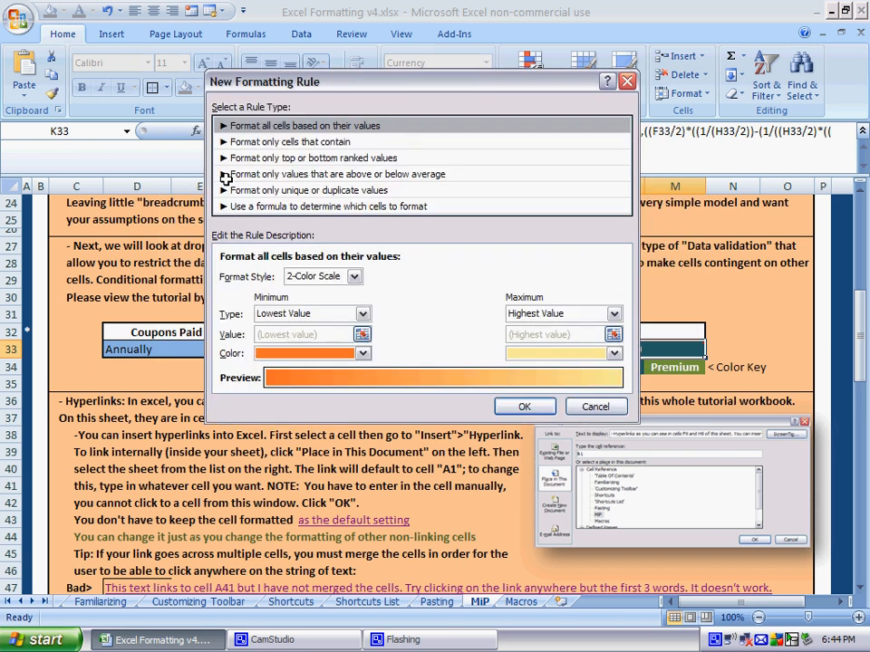
{"action": "left_click", "coordinate": [284, 142]}
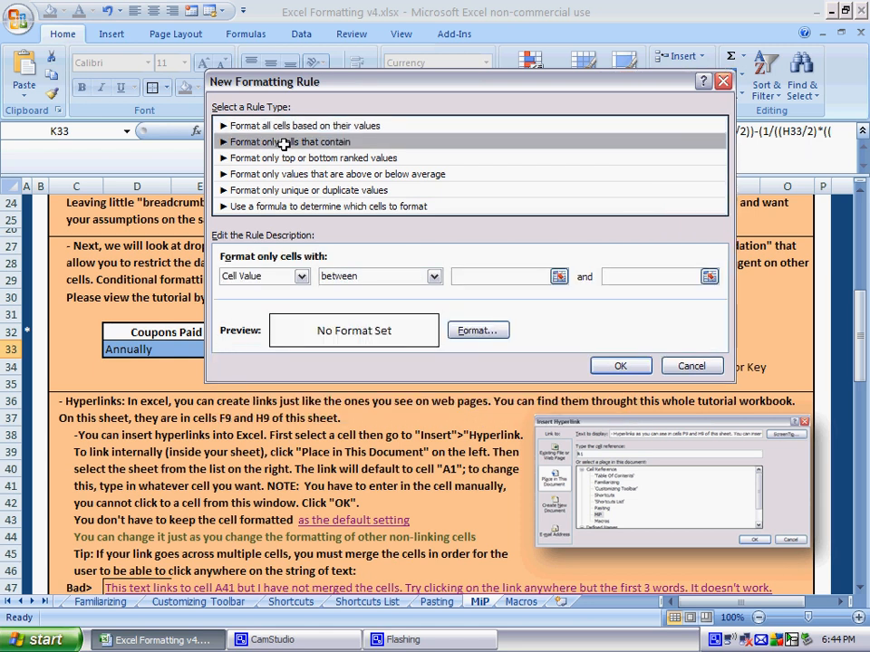
{"action": "left_click", "coordinate": [685, 365]}
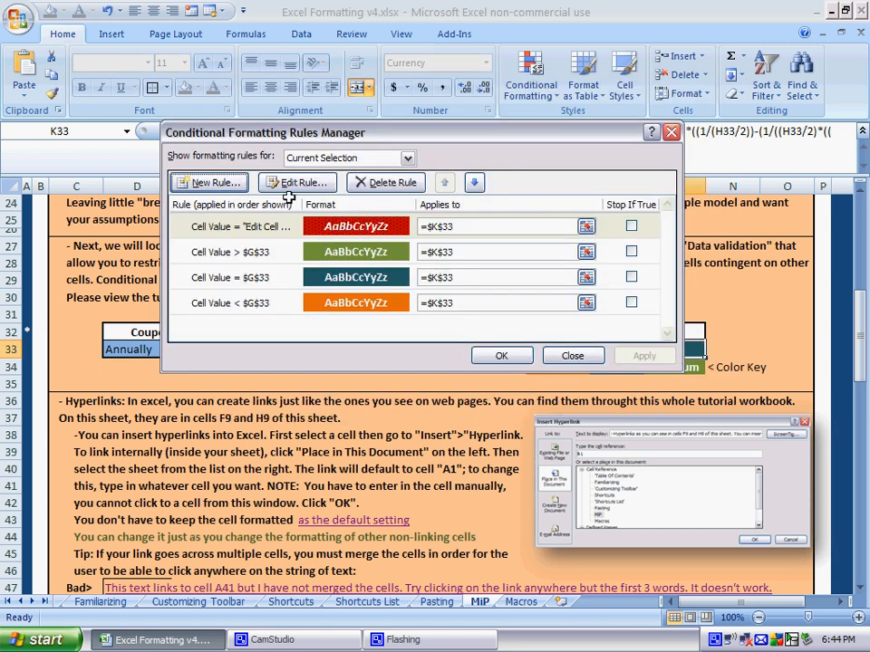
- Open the "Cell Value > $G$33" rule for editing and examine its condition, operator options and referenced Par Value cell
{"action": "double_click", "coordinate": [257, 251]}
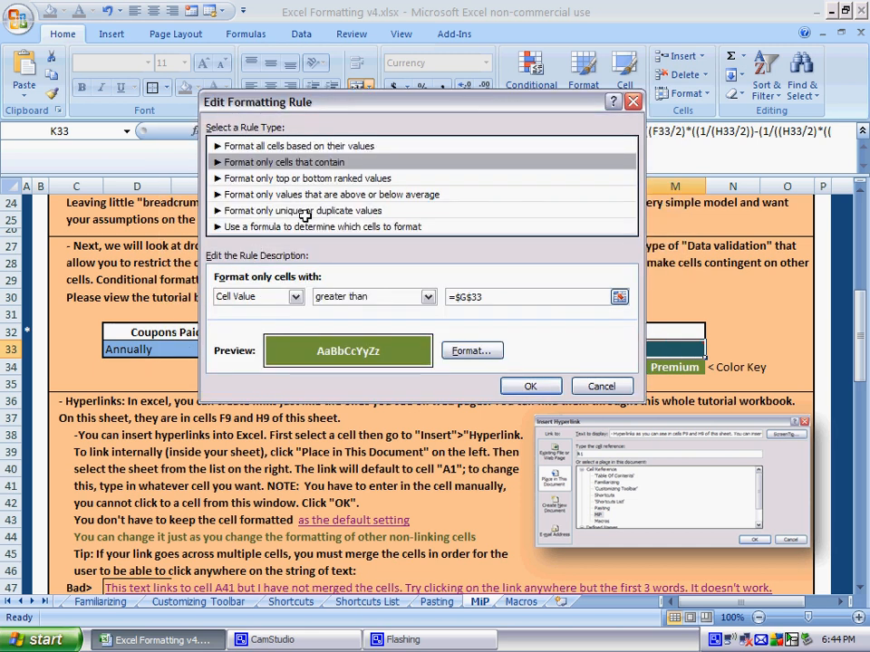
{"action": "left_click", "coordinate": [277, 296]}
{"action": "left_click", "coordinate": [326, 298]}
{"action": "left_click", "coordinate": [328, 297]}
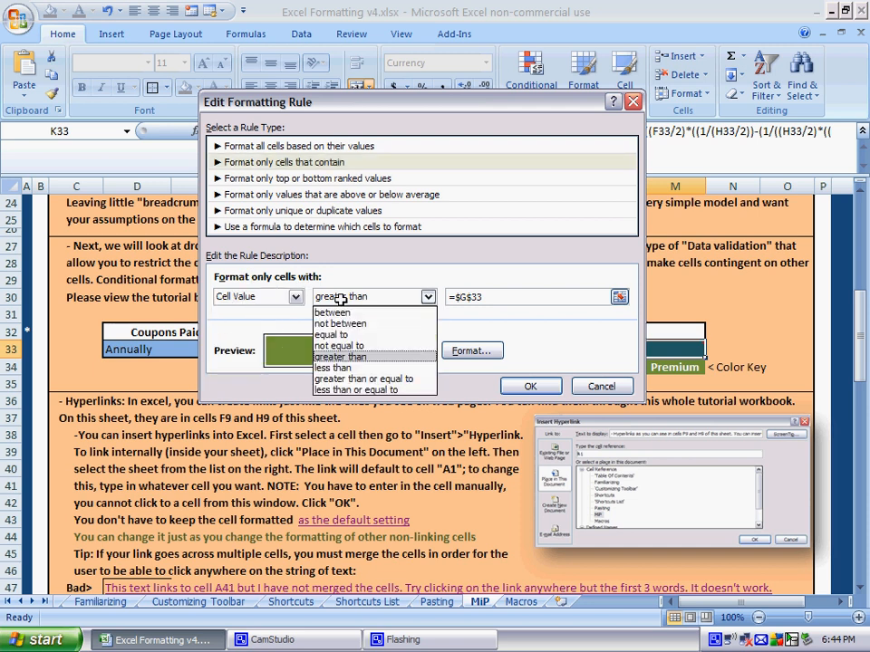
{"action": "left_click", "coordinate": [341, 300]}
{"action": "left_click", "coordinate": [471, 297]}
{"action": "left_click_drag", "start_coordinate": [464, 110], "coordinate": [617, 24]}
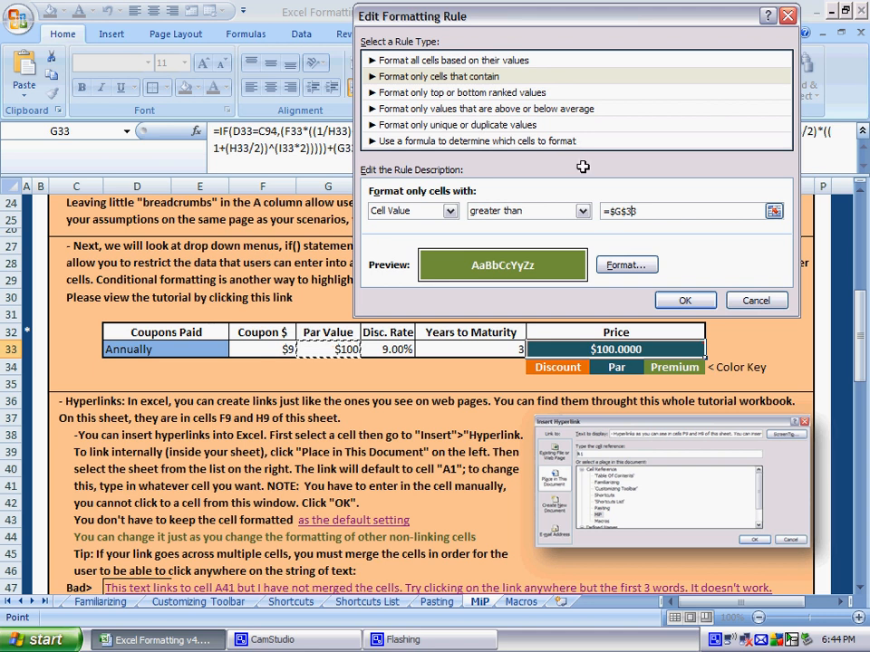
- Review the greater-than rule's green fill and bold font, choose white as the font color, and apply the rule
{"action": "left_click", "coordinate": [623, 265]}
{"action": "left_click", "coordinate": [393, 66]}
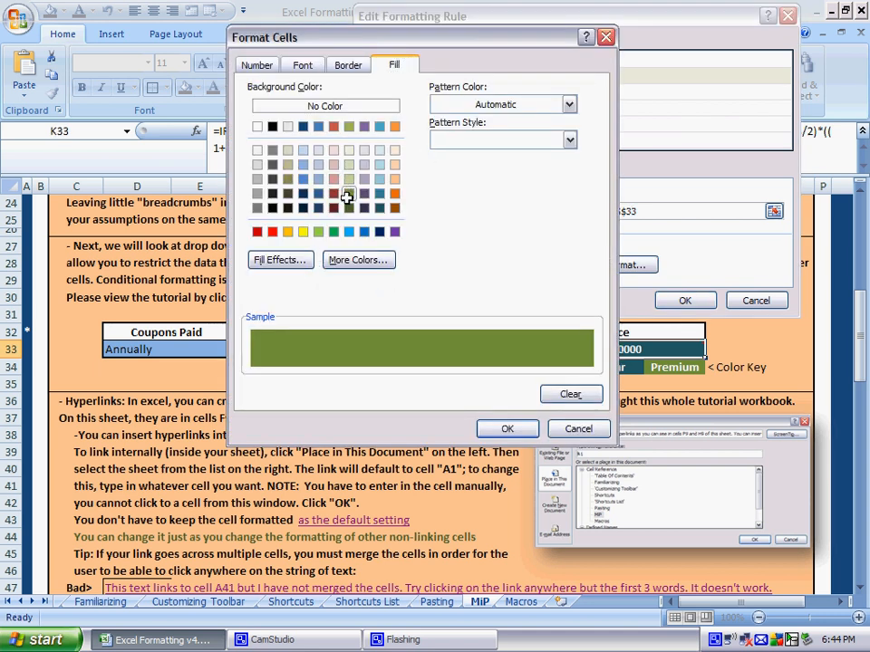
{"action": "left_click", "coordinate": [295, 64]}
{"action": "left_click", "coordinate": [443, 140]}
{"action": "left_click", "coordinate": [447, 206]}
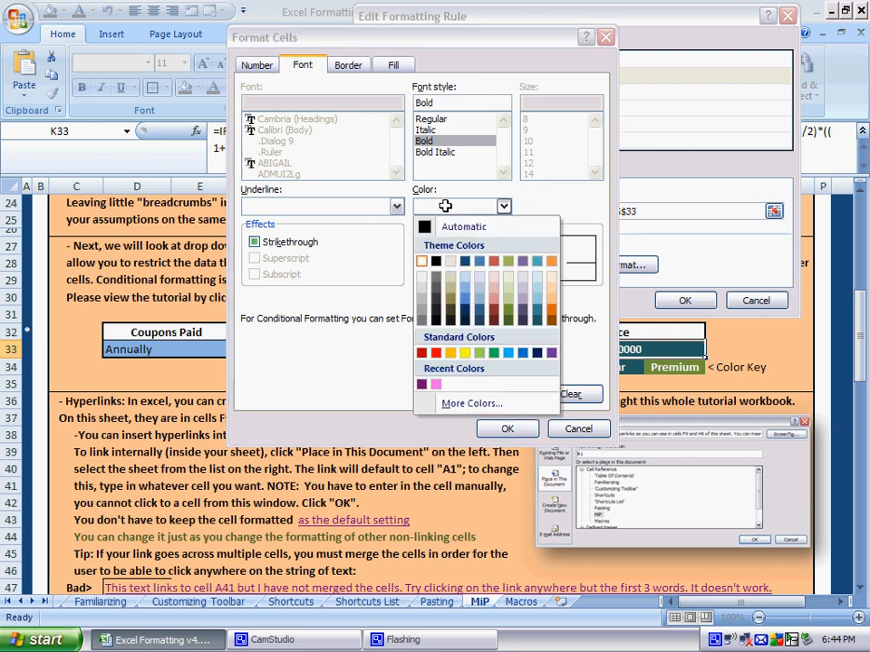
{"action": "left_click", "coordinate": [421, 261]}
{"action": "left_click", "coordinate": [503, 427]}
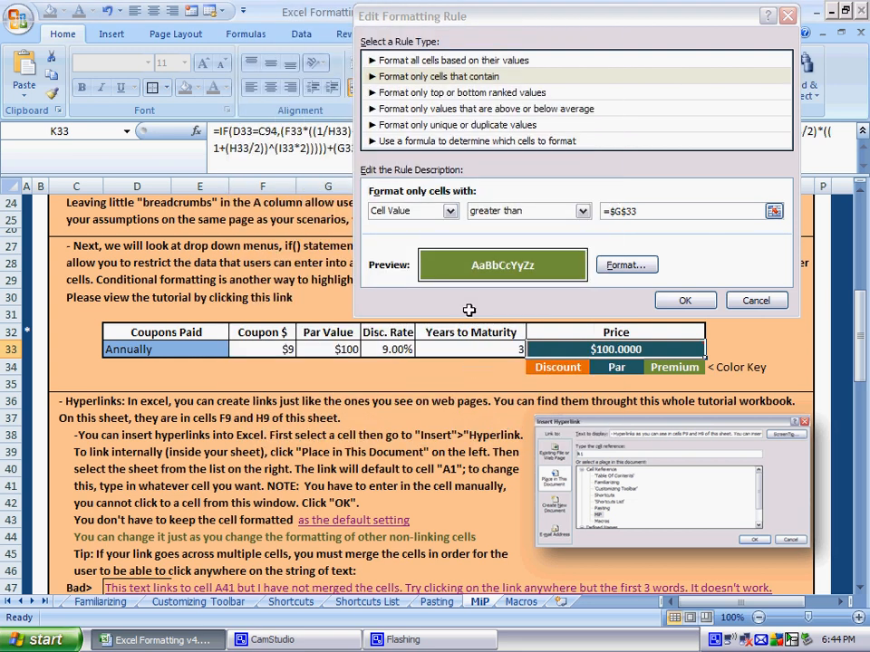
{"action": "left_click", "coordinate": [675, 300]}
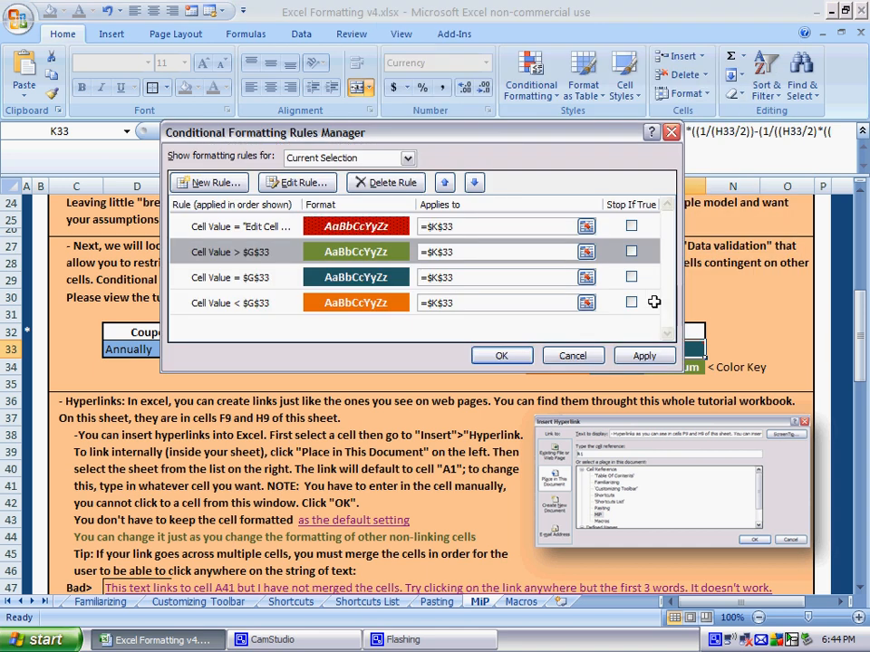
{"action": "left_click_drag", "start_coordinate": [325, 134], "coordinate": [266, 123]}
{"action": "left_click", "coordinate": [583, 342]}
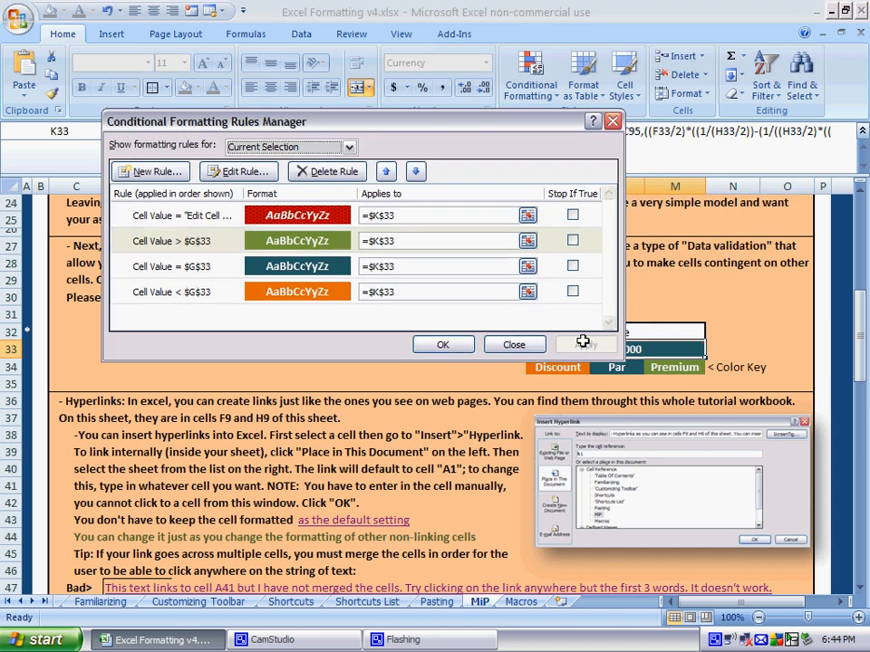
- Inspect the "equal to" and "less than" $G$33 rules in turn, accept both as they are and apply them
{"action": "left_click", "coordinate": [201, 241]}
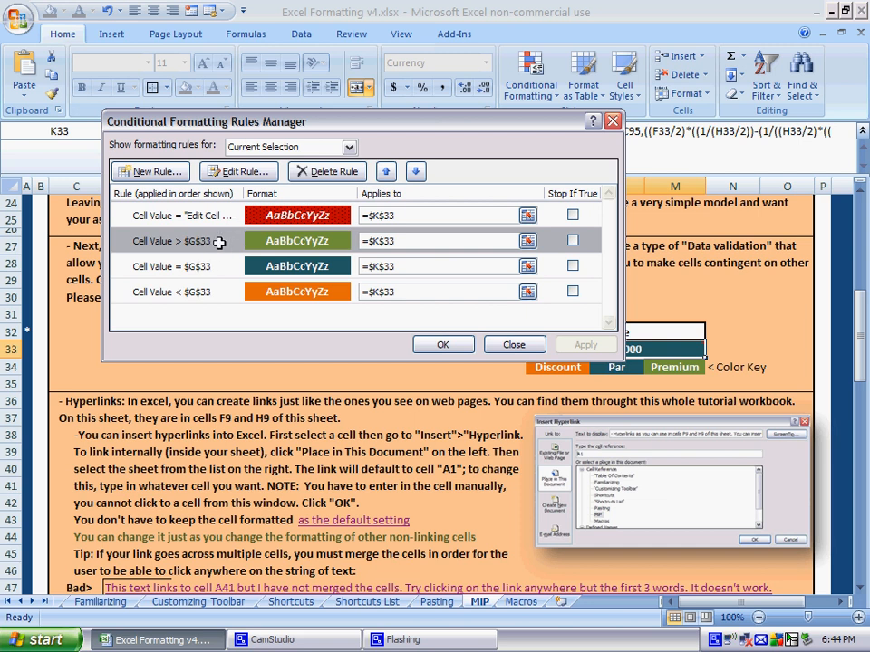
{"action": "double_click", "coordinate": [209, 265]}
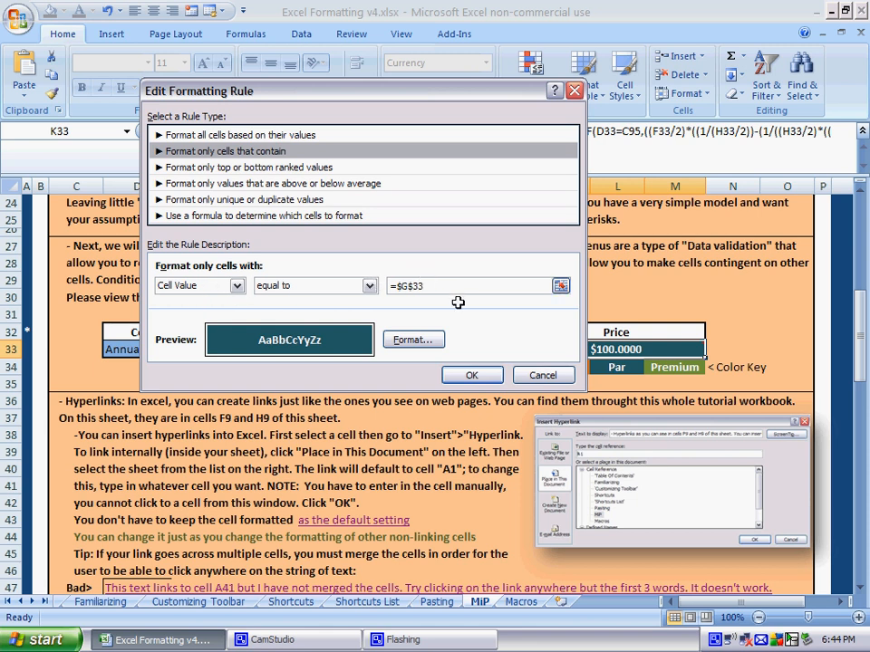
{"action": "left_click", "coordinate": [473, 374]}
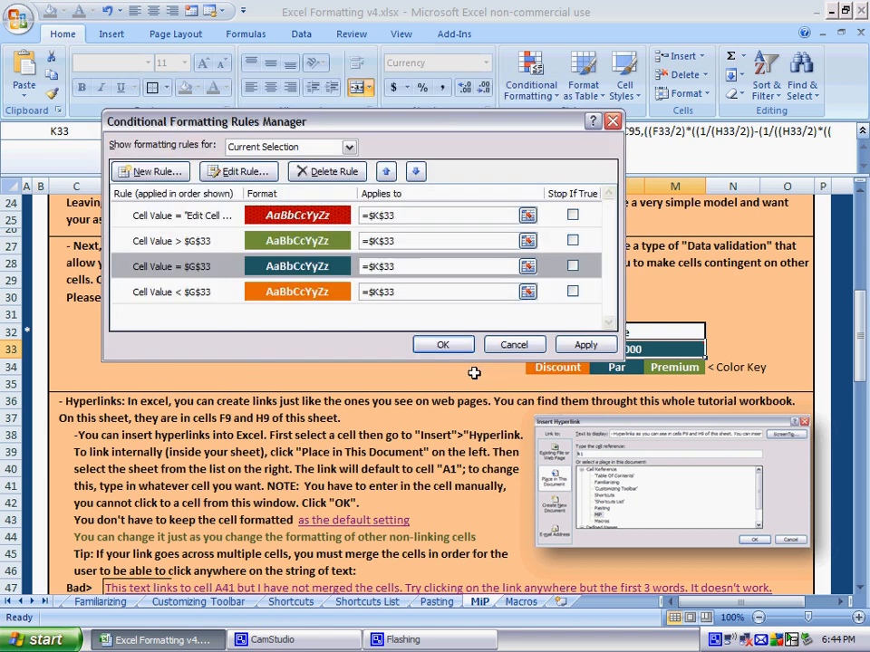
{"action": "left_click", "coordinate": [227, 295]}
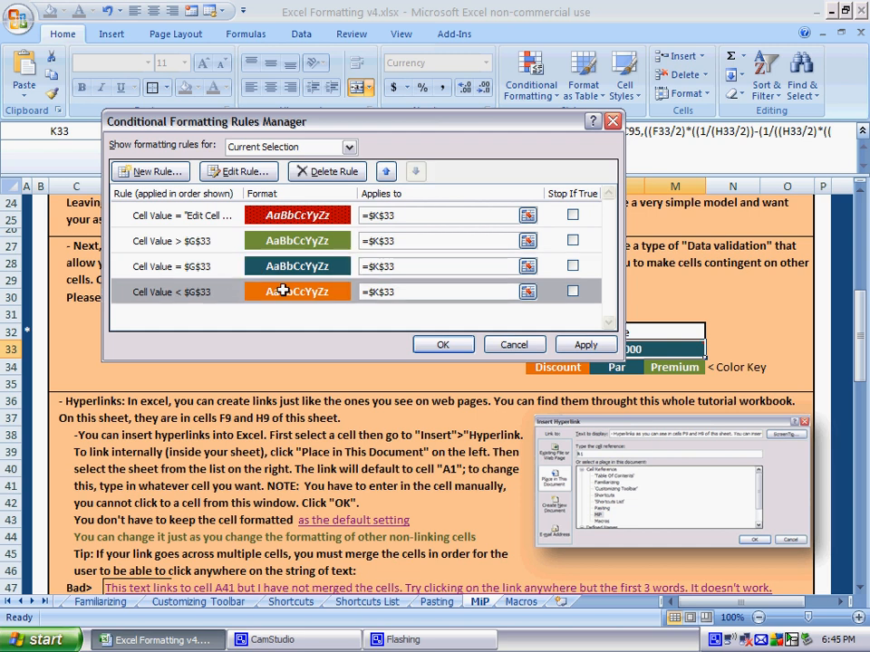
{"action": "double_click", "coordinate": [260, 292]}
{"action": "left_click", "coordinate": [471, 374]}
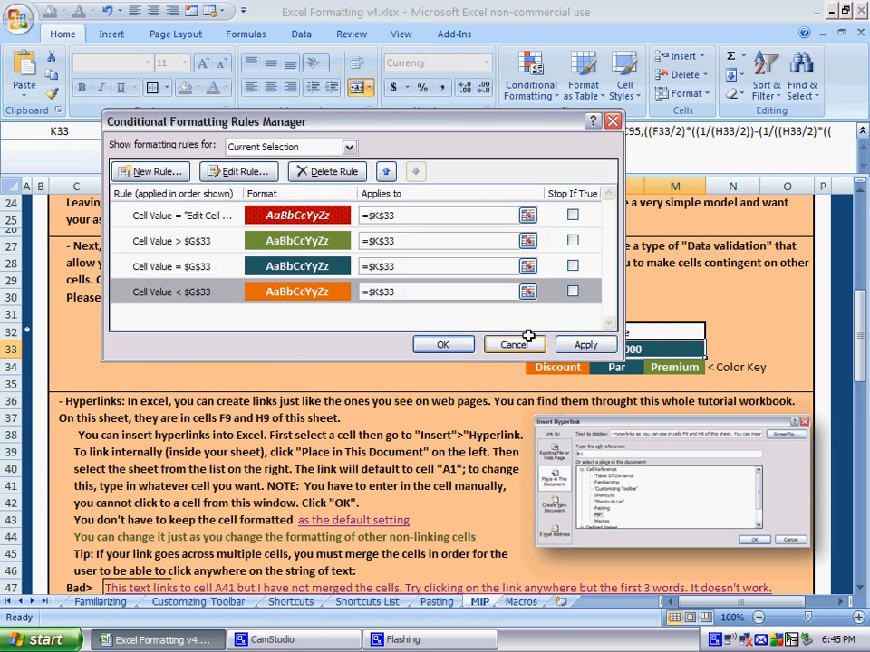
{"action": "left_click", "coordinate": [569, 344]}
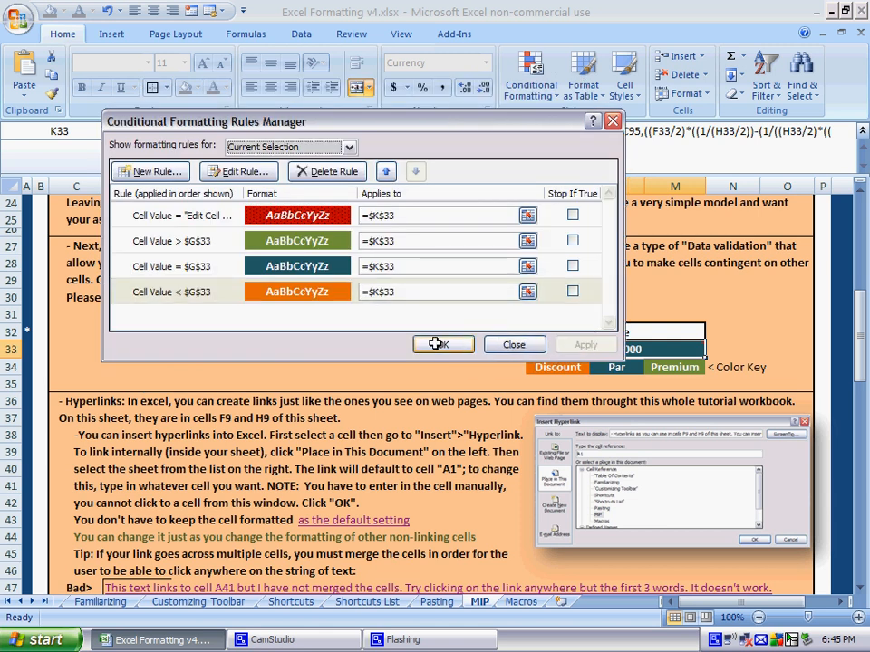
- Open the red-format rule for the text "Edit Cell D33" and examine its comparison value and condition type choices
{"action": "left_click", "coordinate": [220, 215]}
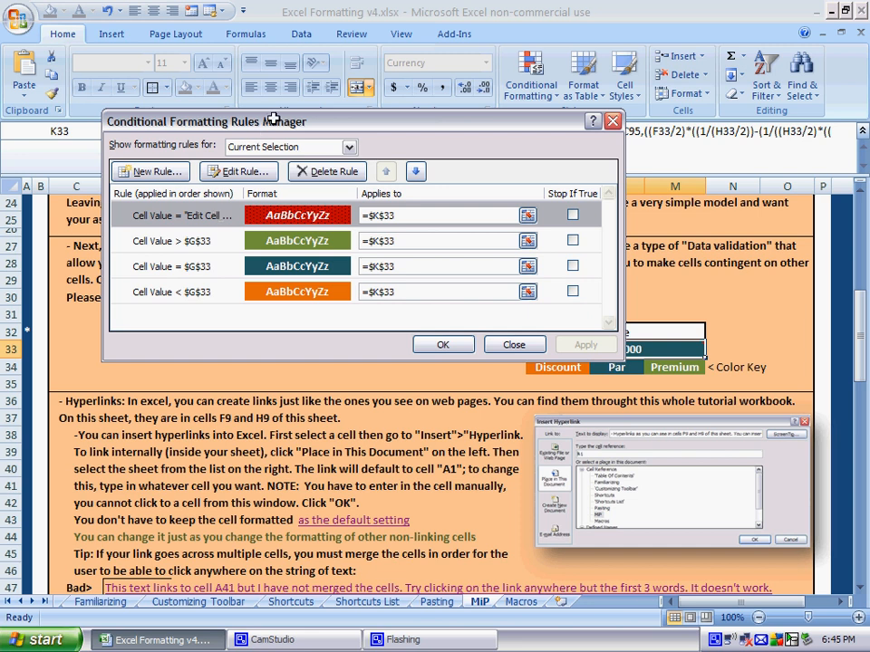
{"action": "left_click_drag", "start_coordinate": [276, 121], "coordinate": [373, 73]}
{"action": "double_click", "coordinate": [319, 168]}
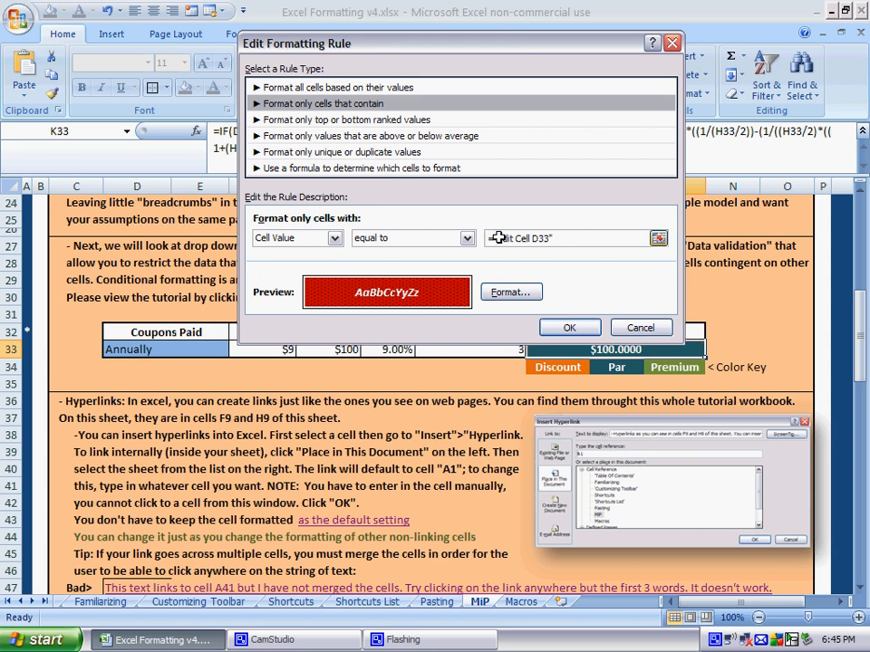
{"action": "left_click_drag", "start_coordinate": [489, 237], "coordinate": [559, 237]}
{"action": "left_click", "coordinate": [559, 237]}
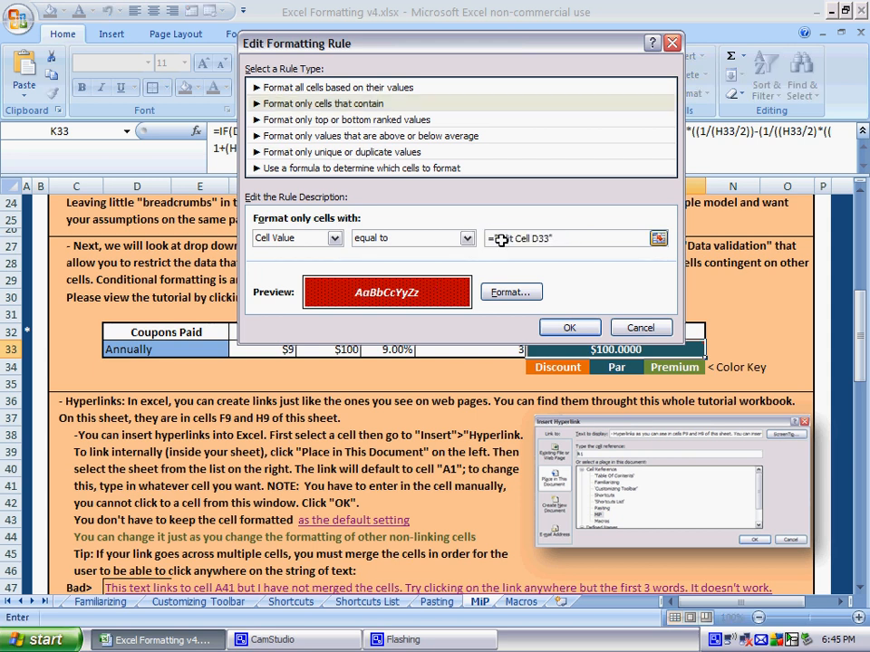
{"action": "left_click", "coordinate": [332, 238]}
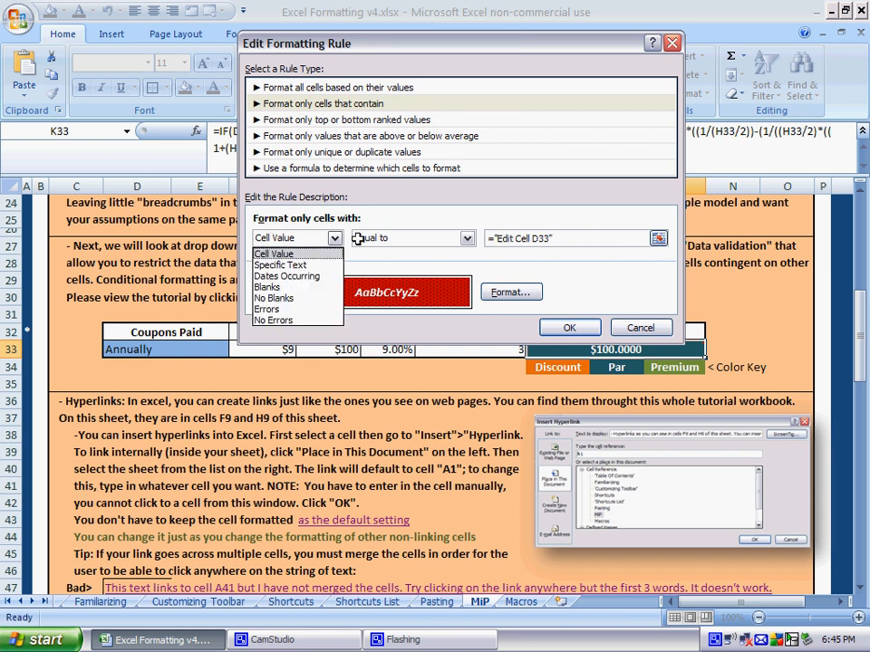
{"action": "left_click", "coordinate": [404, 223]}
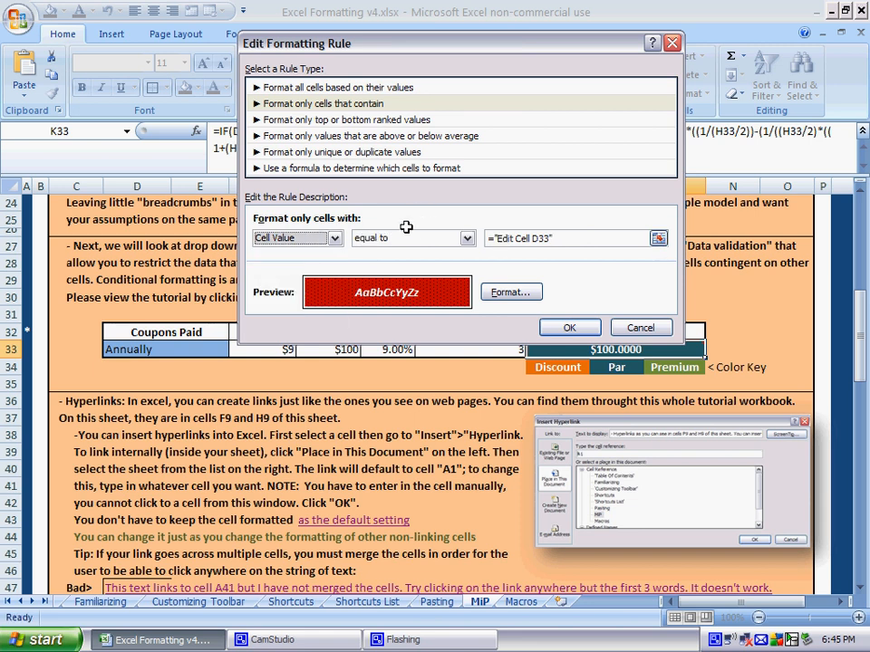
- Compare the rule's "Edit Cell D33" text with the IF formula in K33, accept the rule and close the Rules Manager
{"action": "left_click", "coordinate": [498, 238]}
{"action": "left_click_drag", "start_coordinate": [497, 238], "coordinate": [540, 233]}
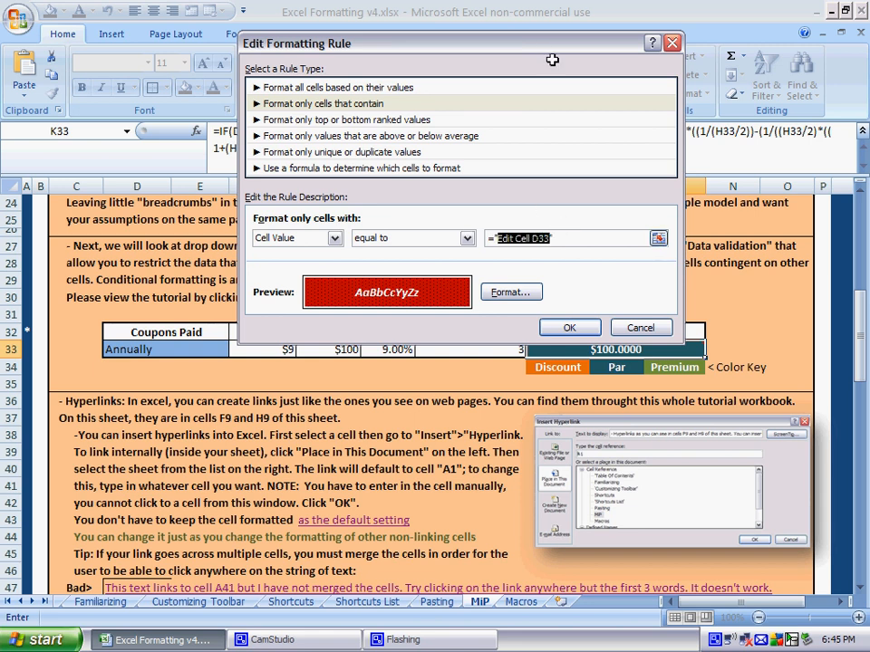
{"action": "left_click_drag", "start_coordinate": [549, 43], "coordinate": [555, 216]}
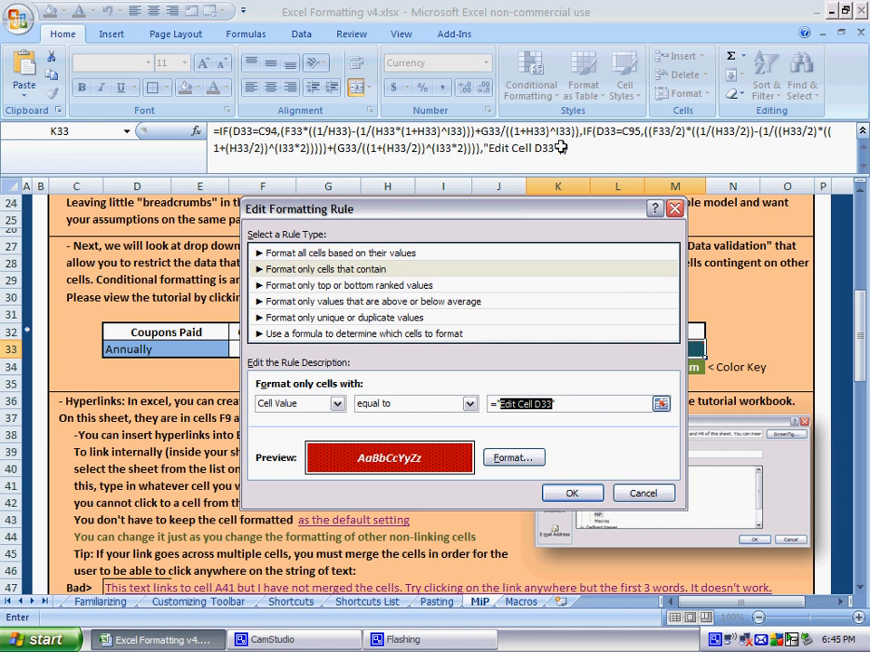
{"action": "left_click_drag", "start_coordinate": [521, 208], "coordinate": [515, 151]}
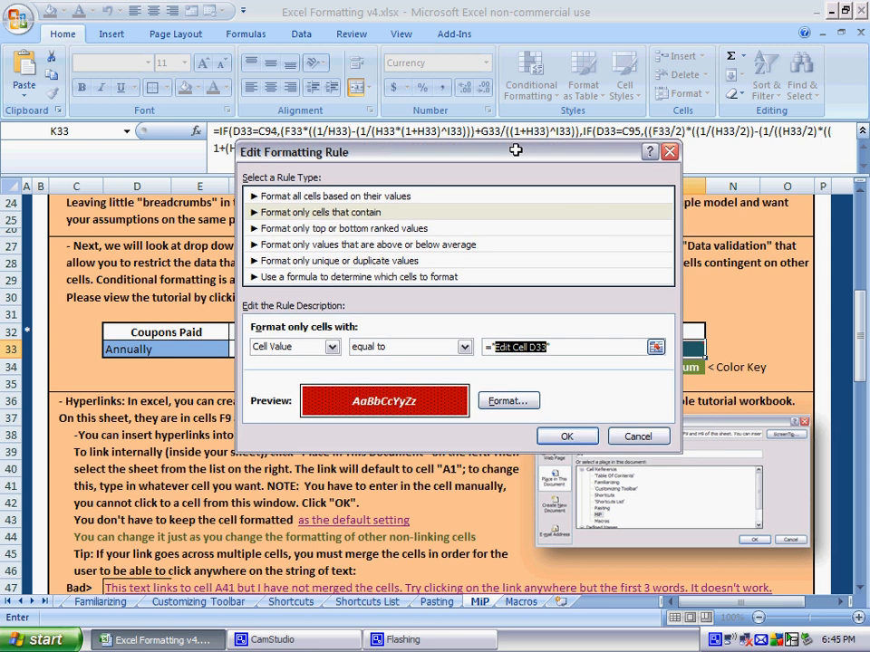
{"action": "left_click", "coordinate": [504, 347]}
{"action": "mouse_move", "coordinate": [495, 347]}
{"action": "left_mouse_down"}
{"action": "mouse_move", "coordinate": [525, 347]}
{"action": "mouse_move", "coordinate": [495, 347]}
{"action": "left_mouse_up"}
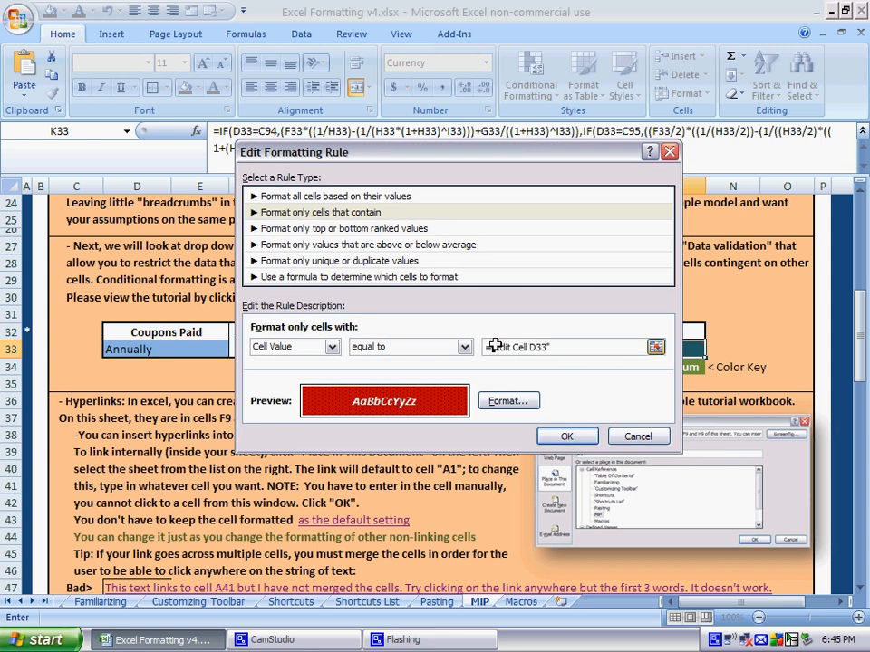
{"action": "left_click", "coordinate": [564, 435]}
{"action": "left_click", "coordinate": [670, 297]}
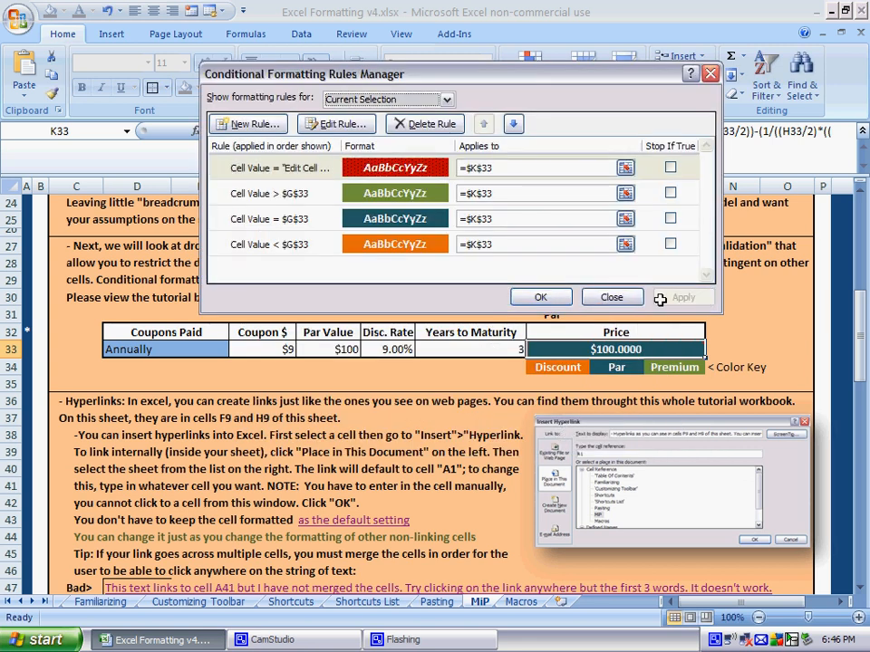
{"action": "left_click", "coordinate": [548, 297]}
- Check the drop-down options for Coupons Paid in D33, leaving Annually selected
{"action": "left_click", "coordinate": [482, 315]}
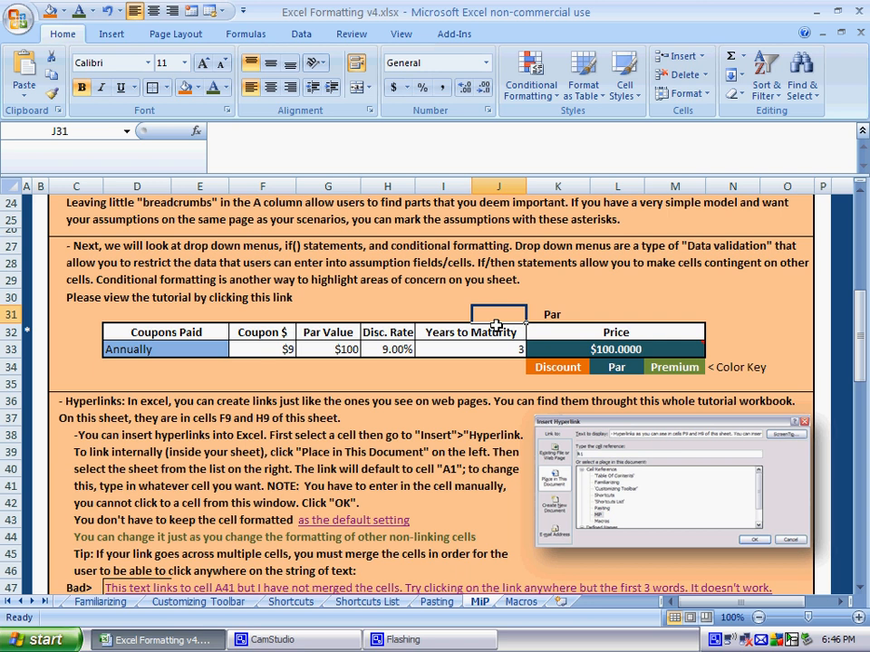
{"action": "left_click", "coordinate": [213, 349]}
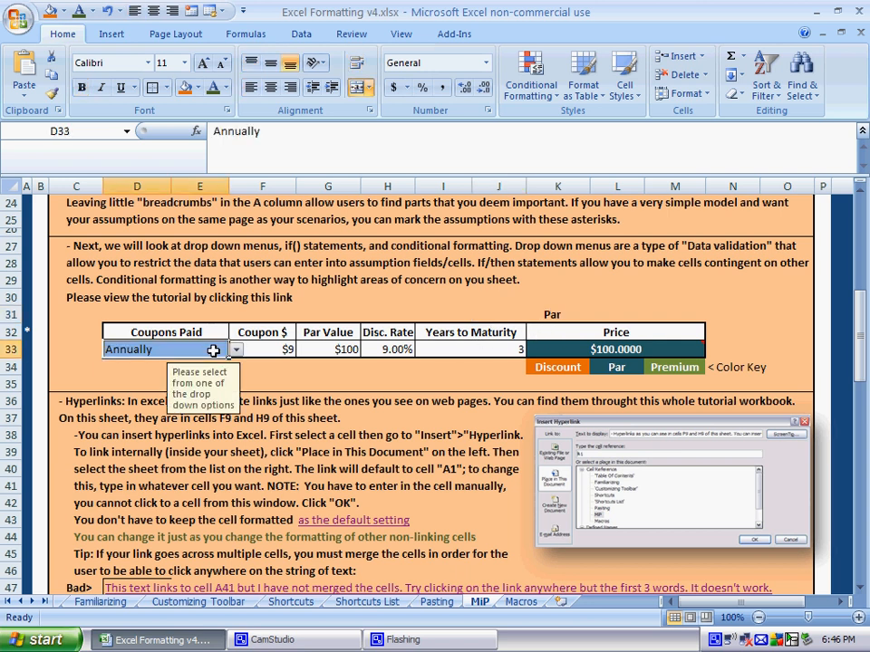
{"action": "left_click", "coordinate": [233, 350]}
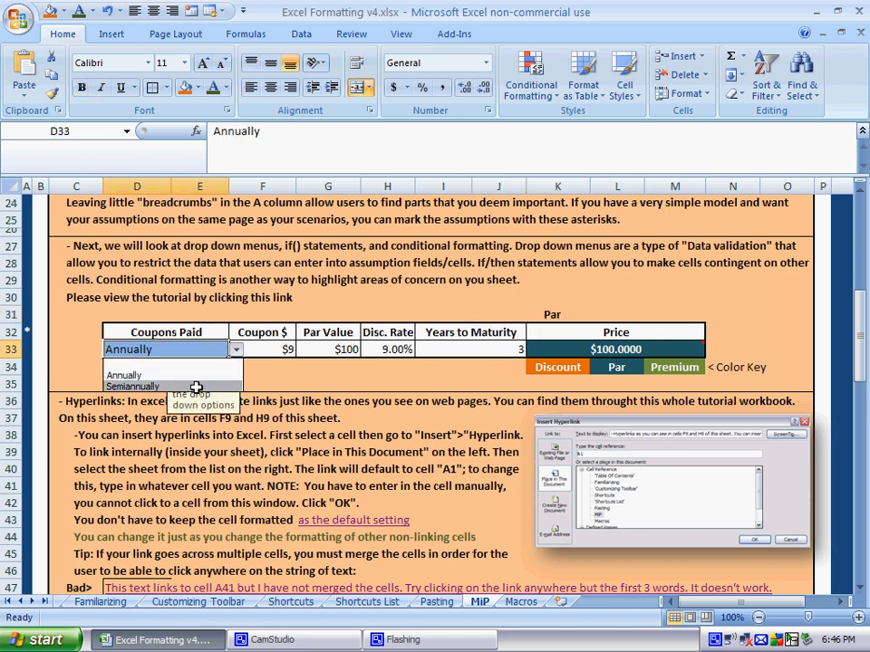
{"action": "left_click", "coordinate": [234, 350]}
- Set the Coupon $ value in F33 to 10 to test the Price cell's conditional formatting
{"action": "left_click", "coordinate": [285, 350]}
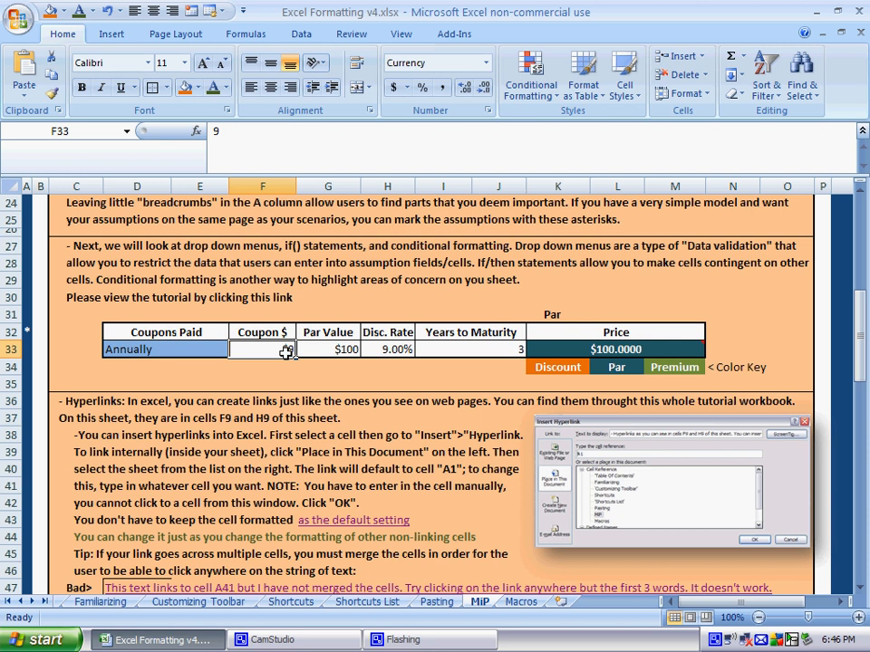
{"action": "type", "text": "10"}
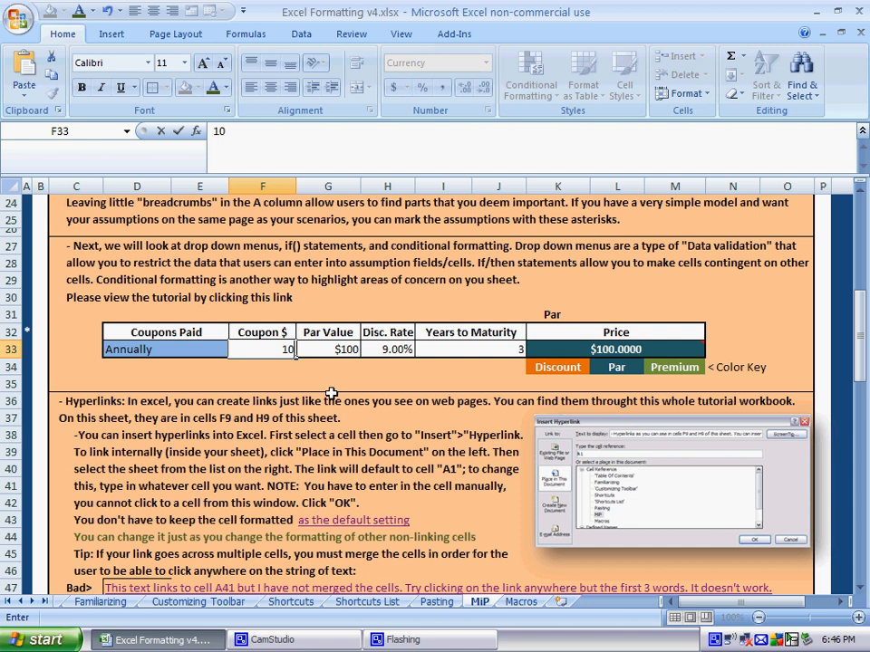
{"action": "key", "text": "Return"}
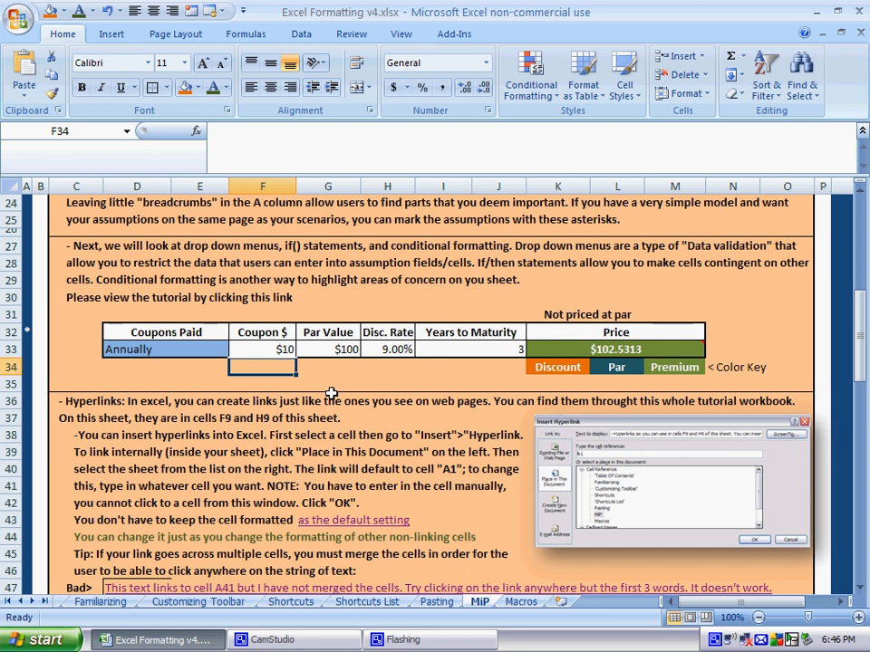
{"action": "left_click", "coordinate": [345, 644]}
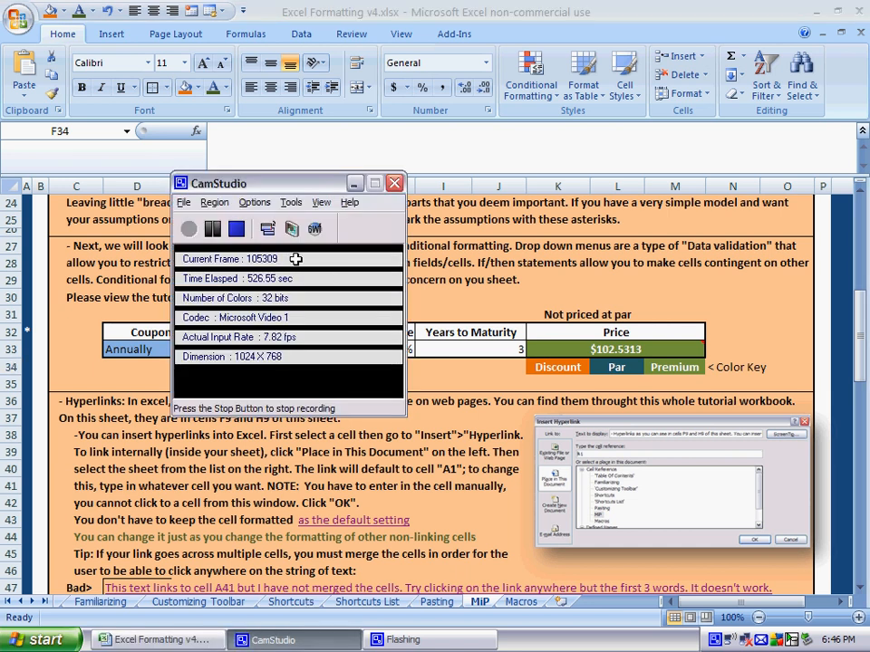